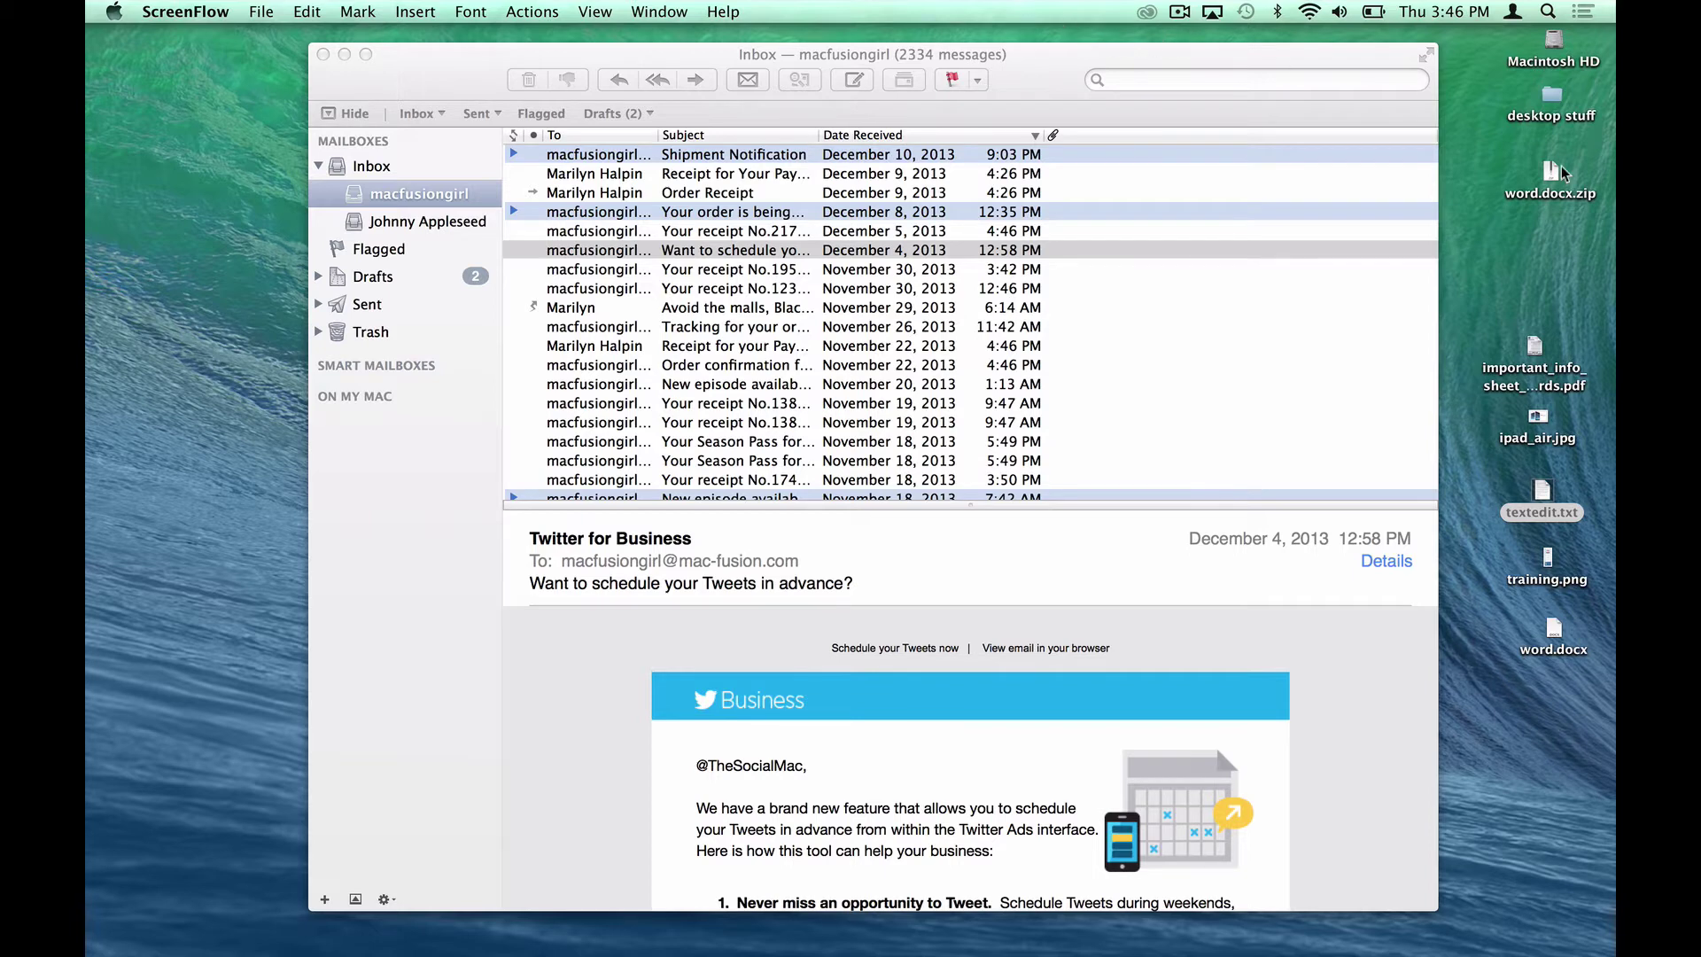
# Start a new message with ipad_air.jpg inline by dropping the picture onto the Mail Dock icon.
pyautogui.click(1539, 416)
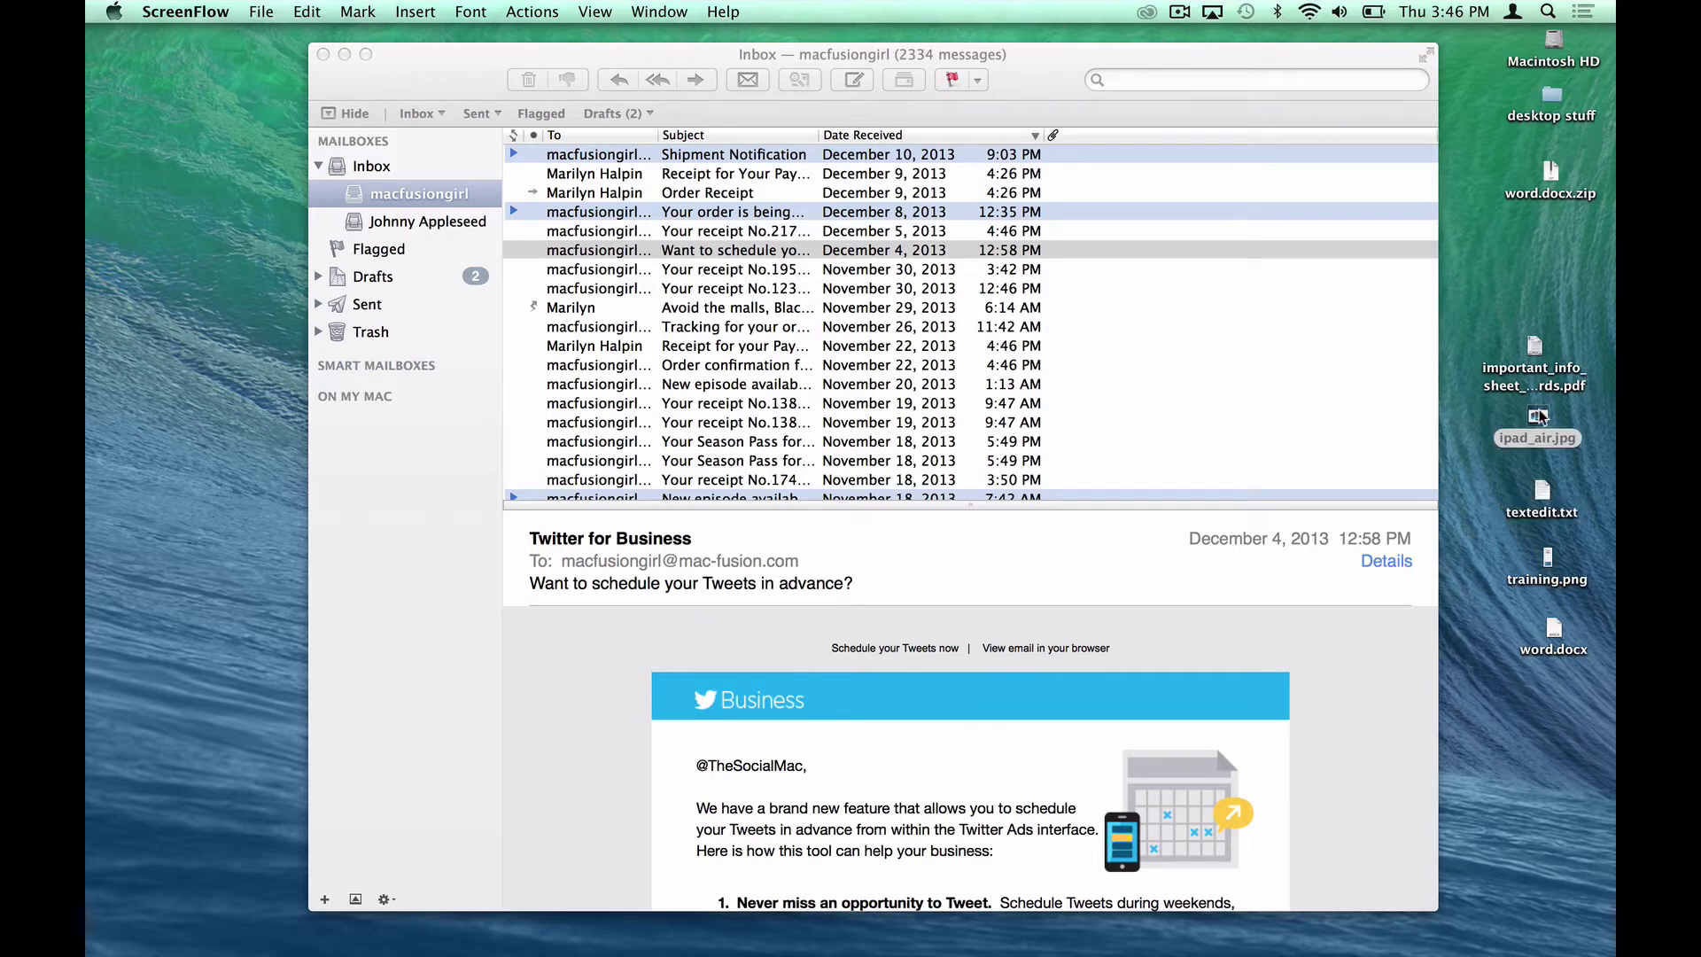
pyautogui.moveTo(93, 465)
pyautogui.moveTo(92, 253); pyautogui.dragTo(115, 197)
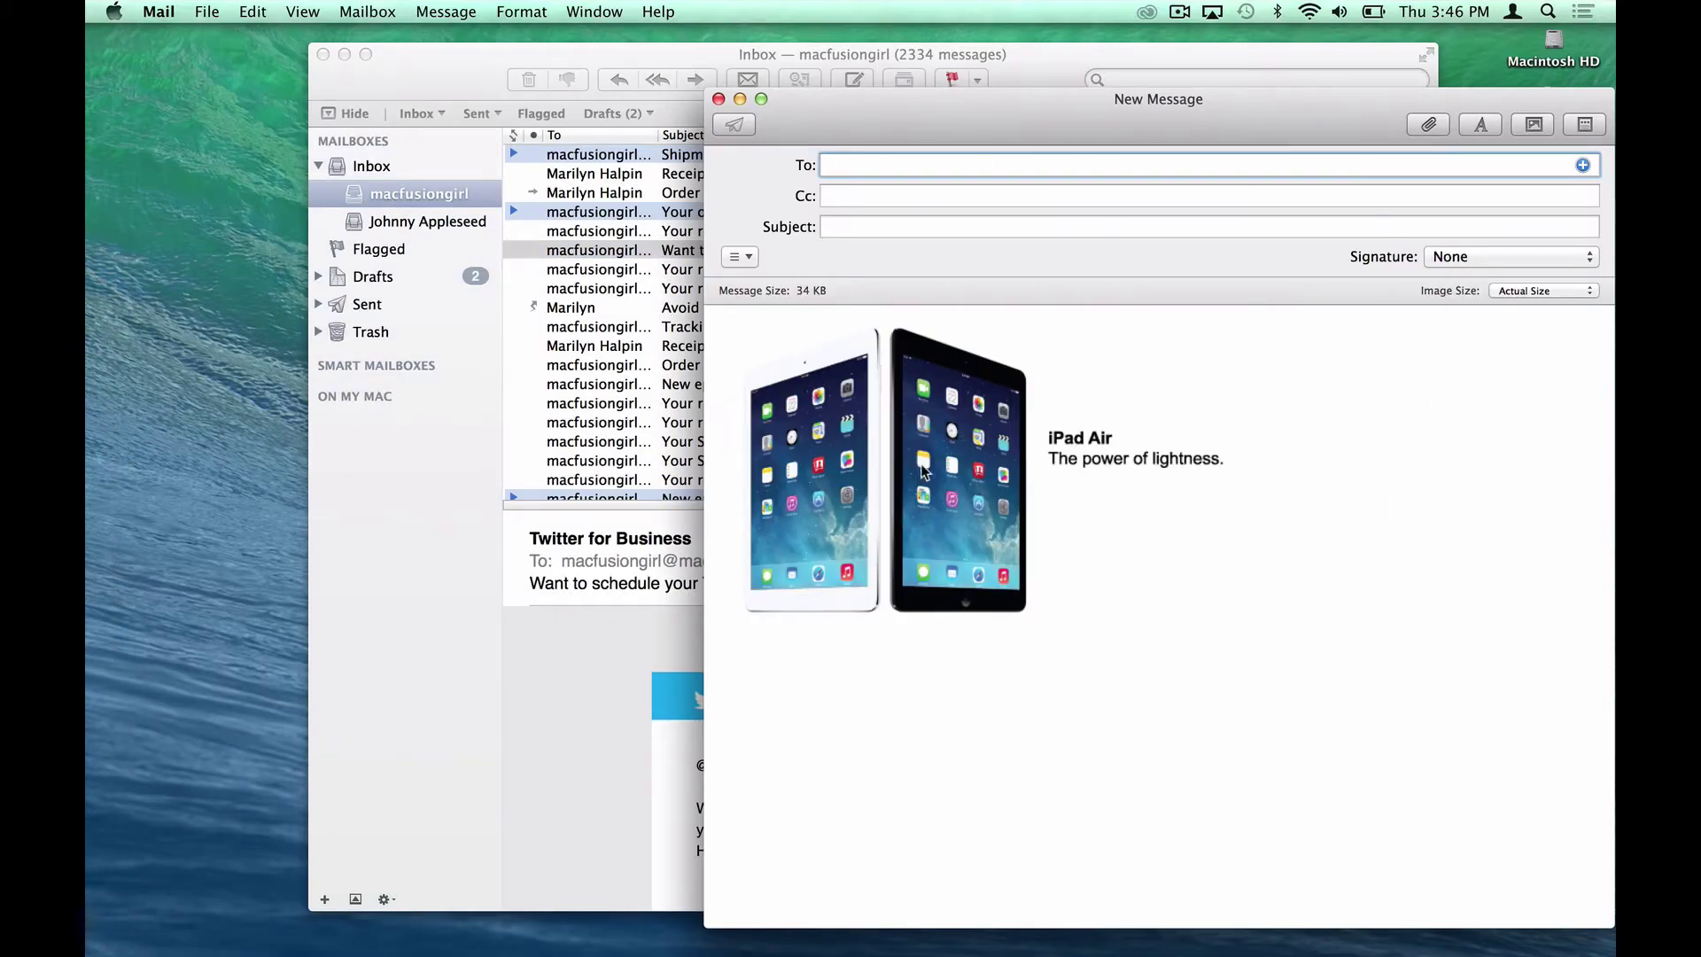
pyautogui.click(981, 437)
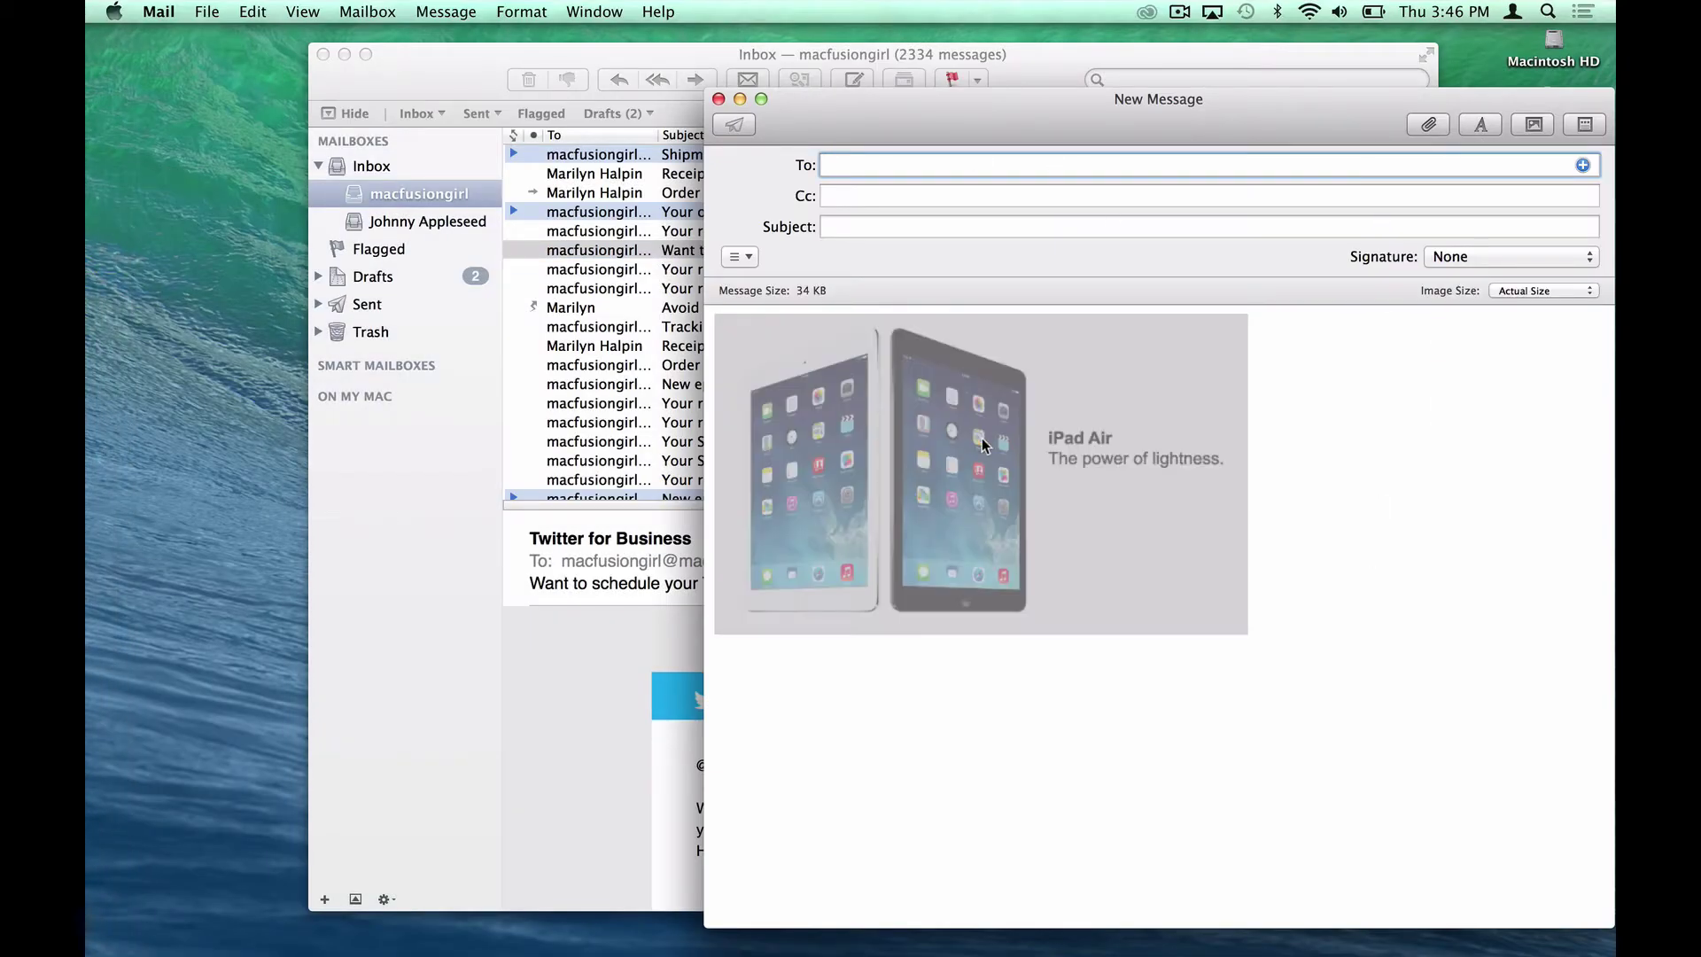
# Move the message window left and drop textedit.txt into the body after the picture.
pyautogui.click(1421, 463)
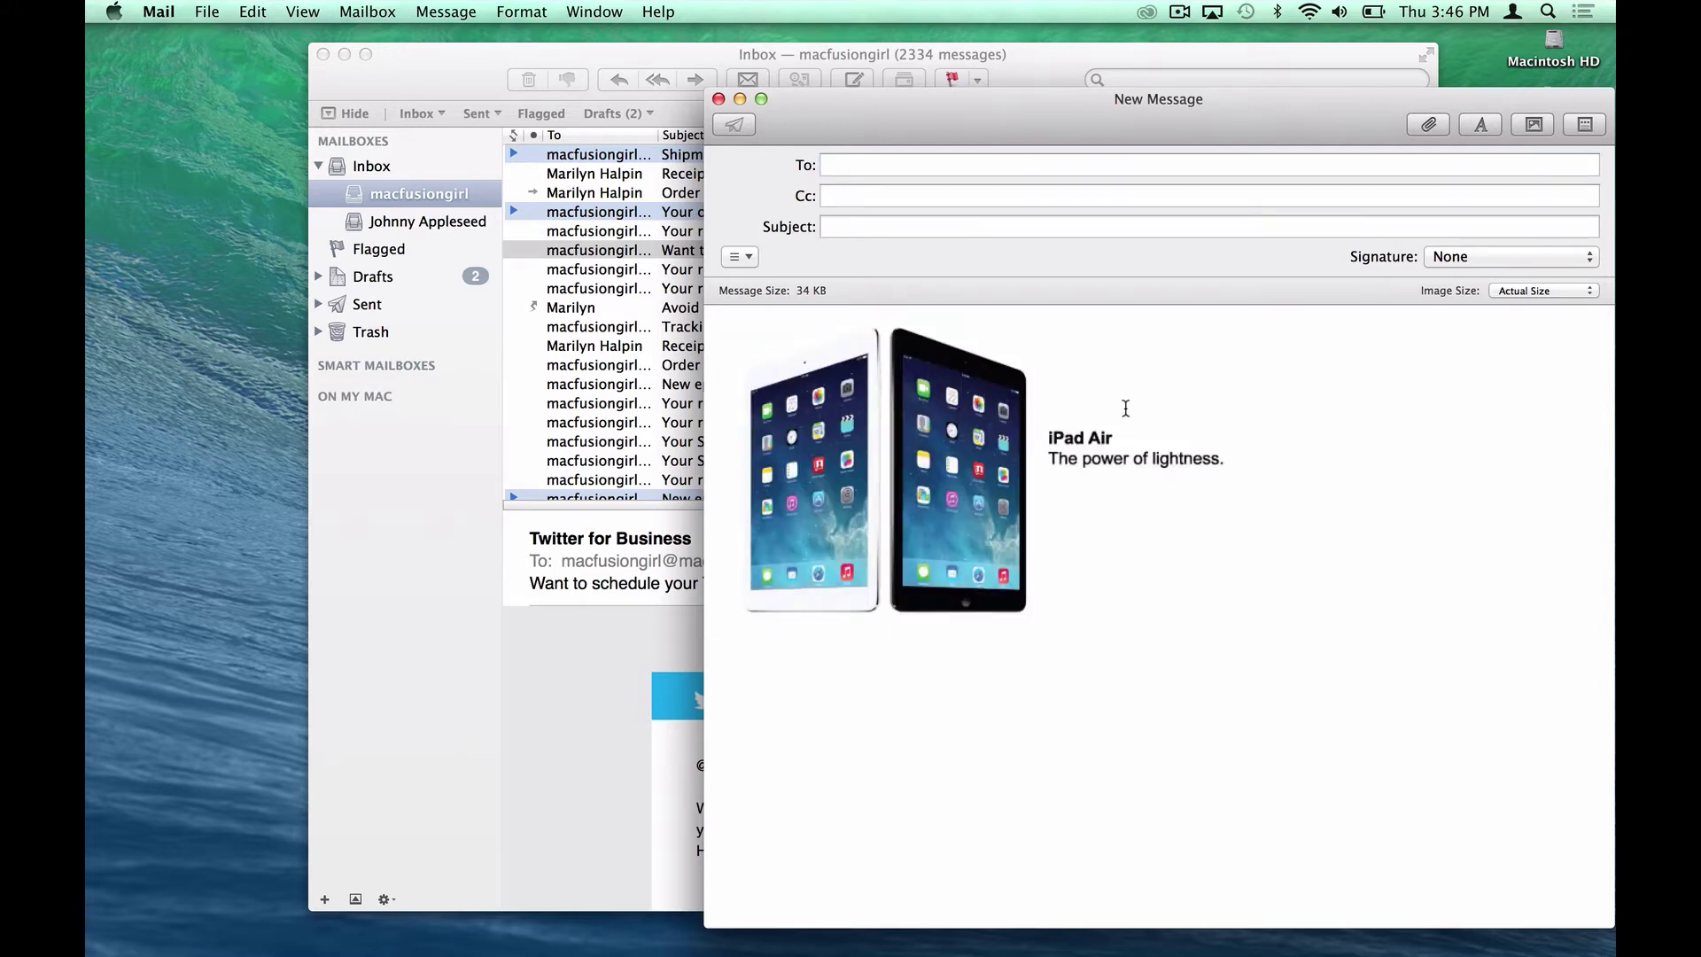
pyautogui.moveTo(1028, 110); pyautogui.dragTo(628, 83)
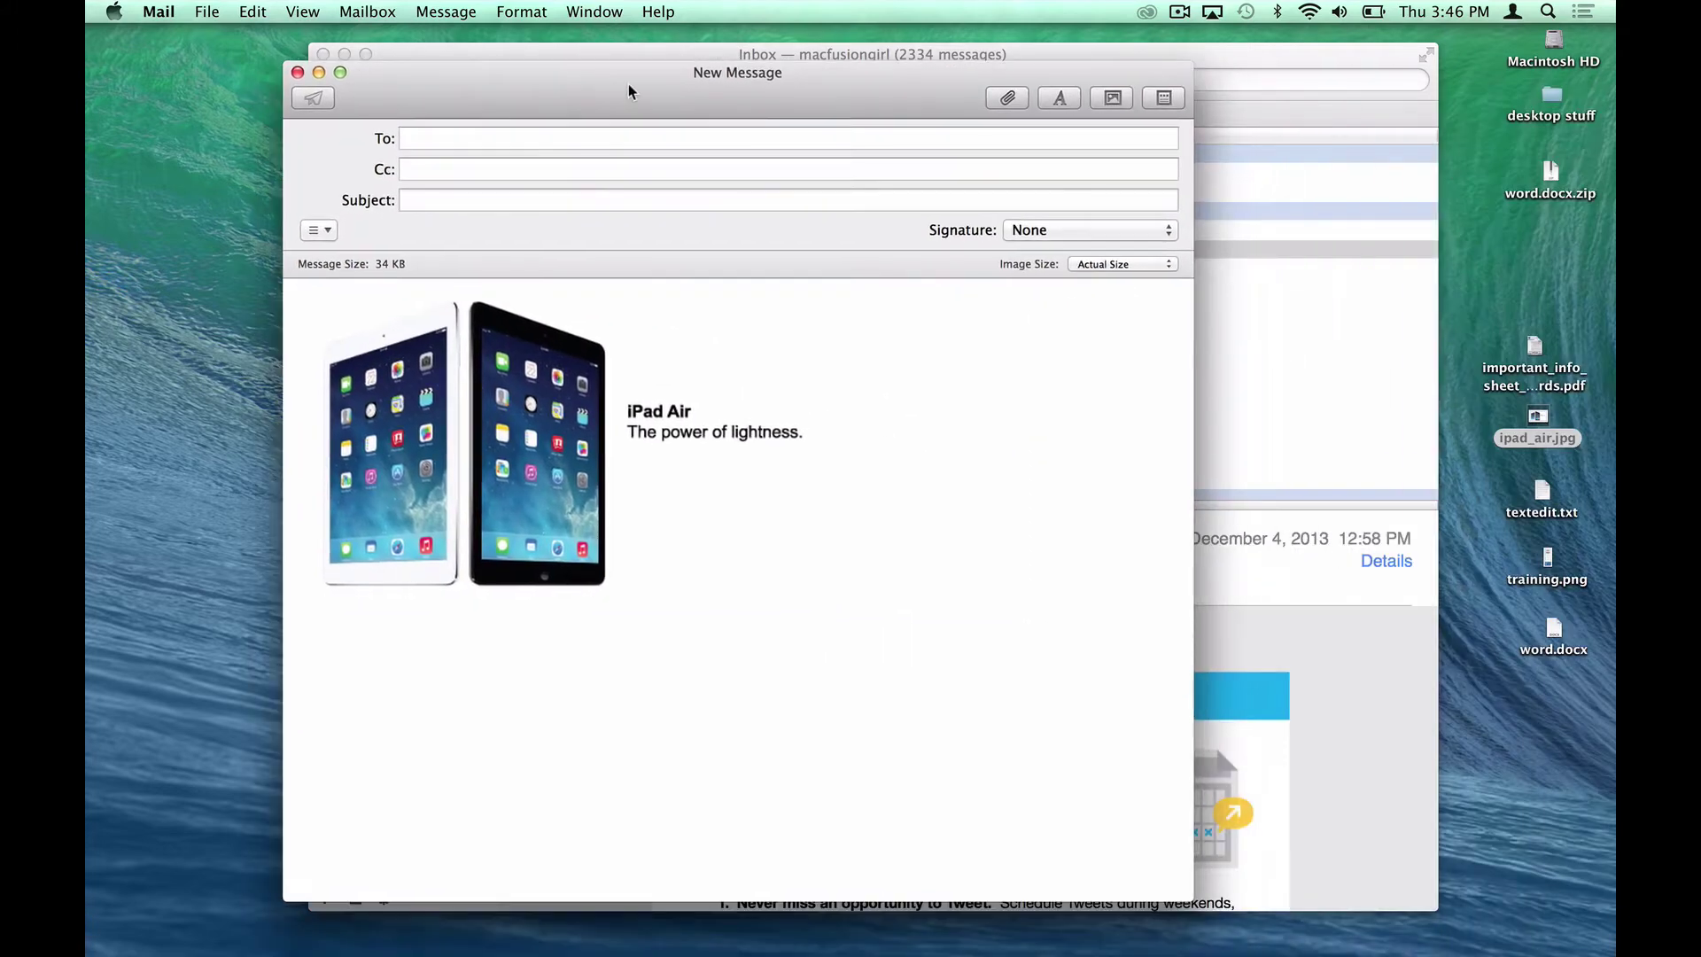
pyautogui.moveTo(1580, 516); pyautogui.dragTo(1008, 456)
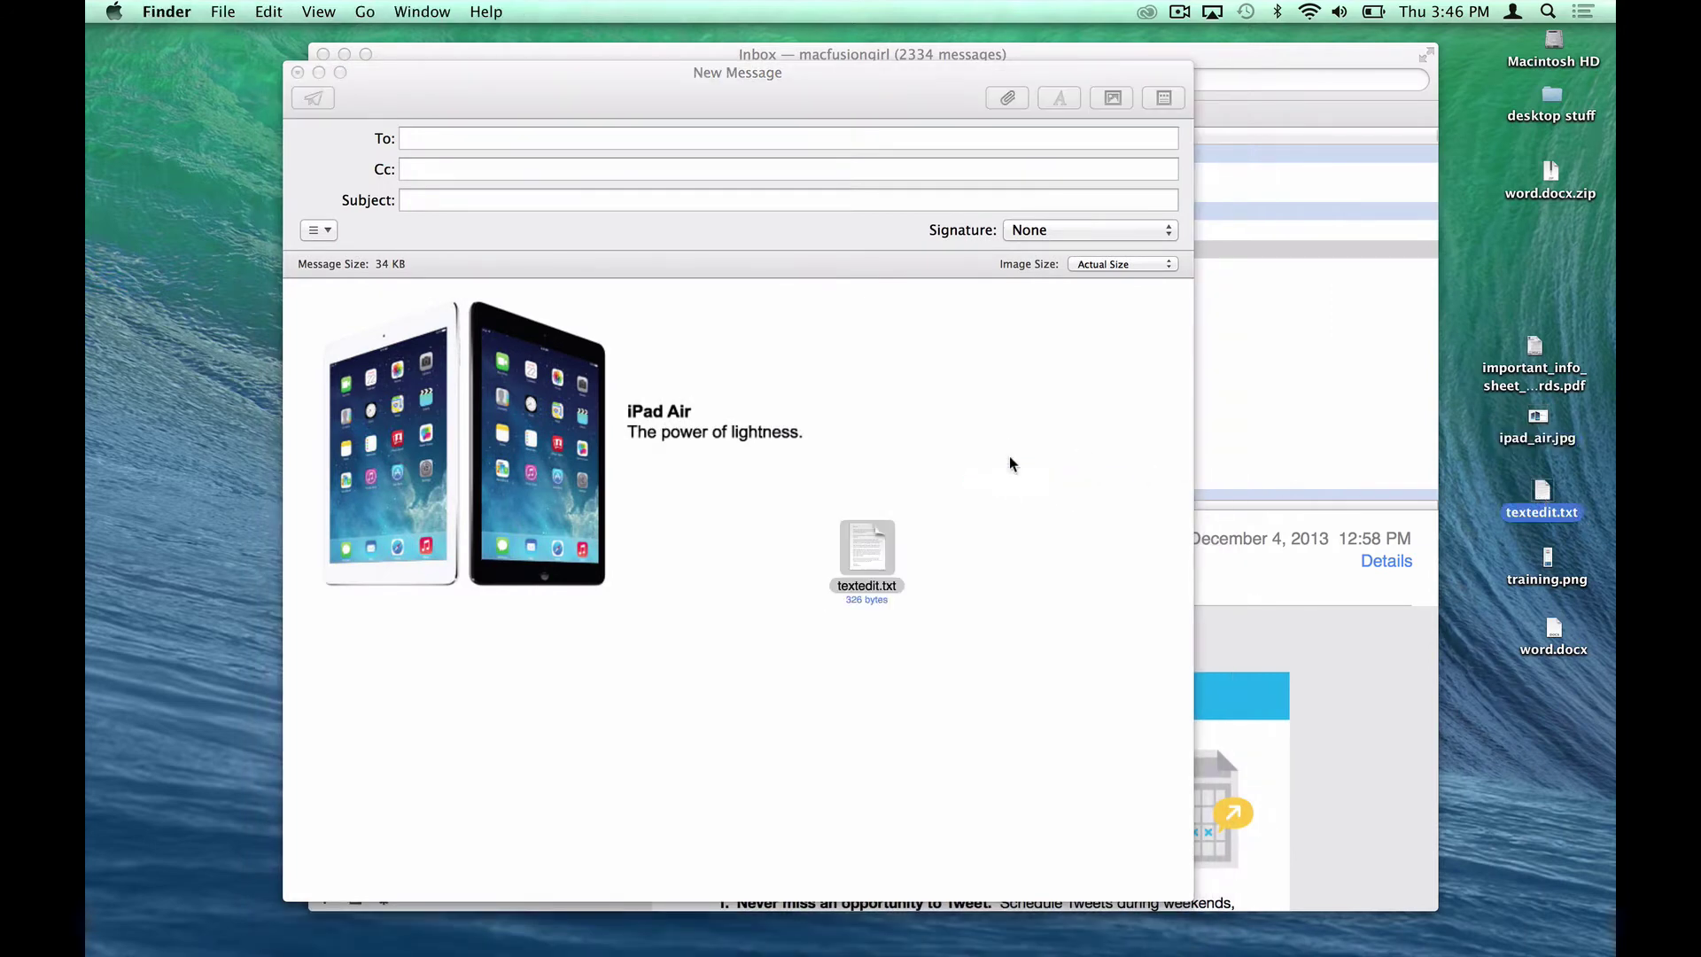
# Select, deselect and reselect the inline iPad Air picture beside textedit.txt in the draft.
pyautogui.click(553, 447)
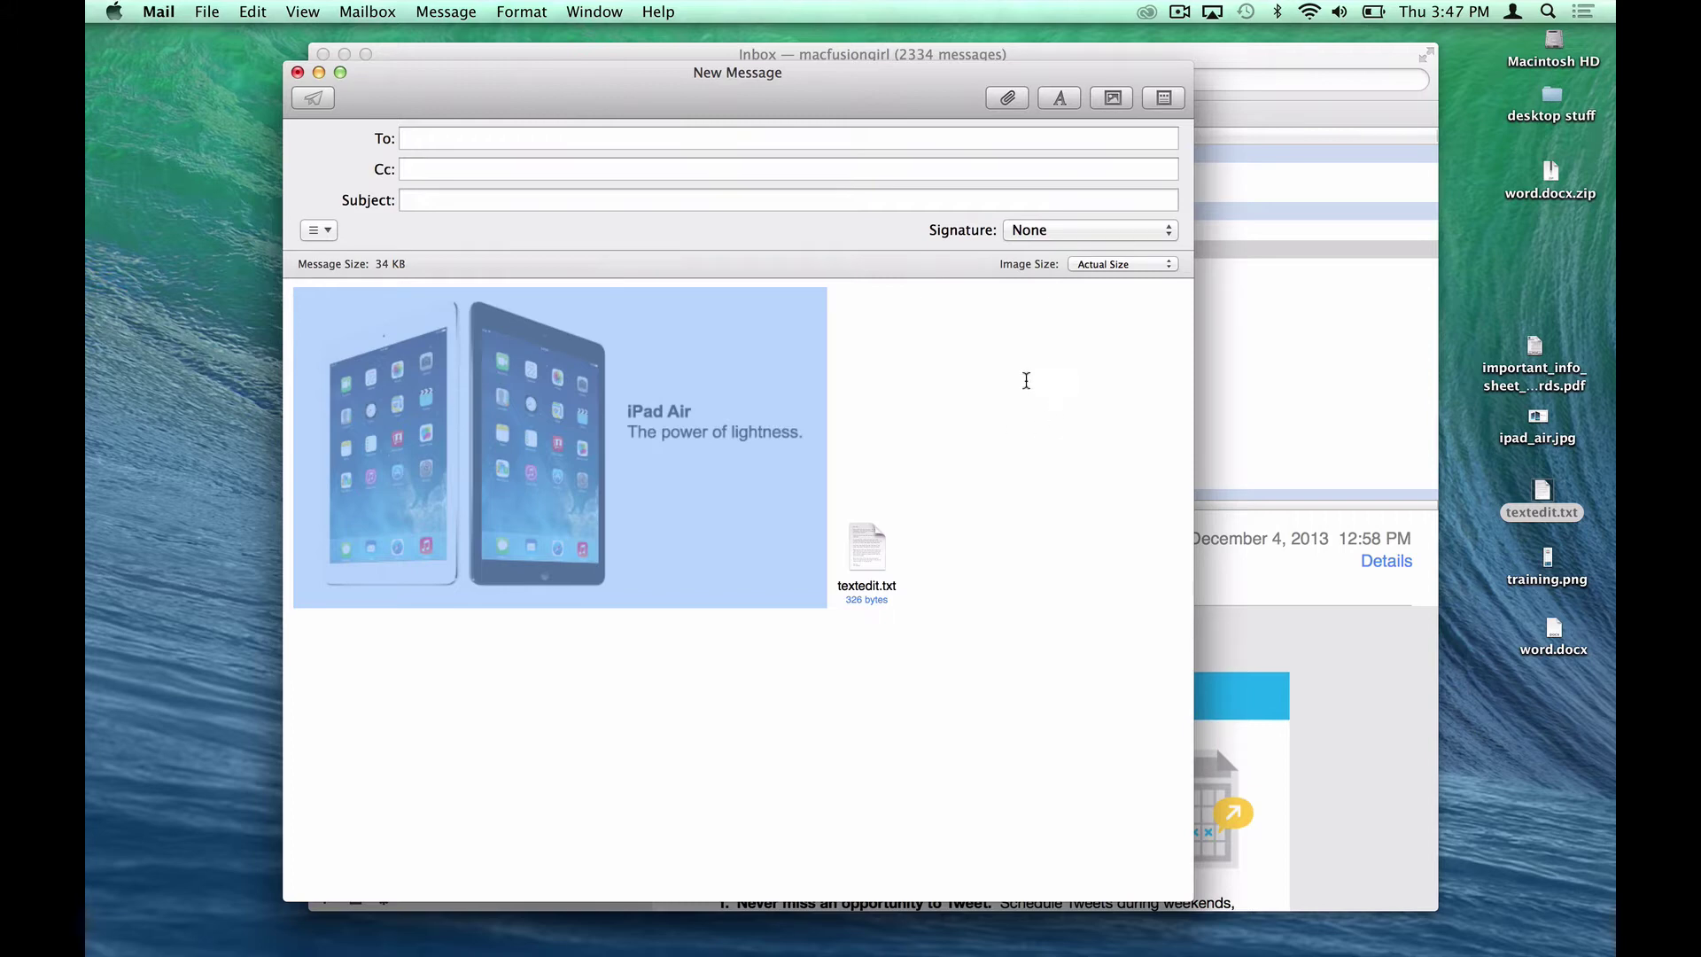
pyautogui.click(946, 356)
pyautogui.click(619, 392)
# Set the inline iPad picture to View as Icon, showing a 28 KB ipad_air.jpg icon.
pyautogui.rightClick(543, 392)
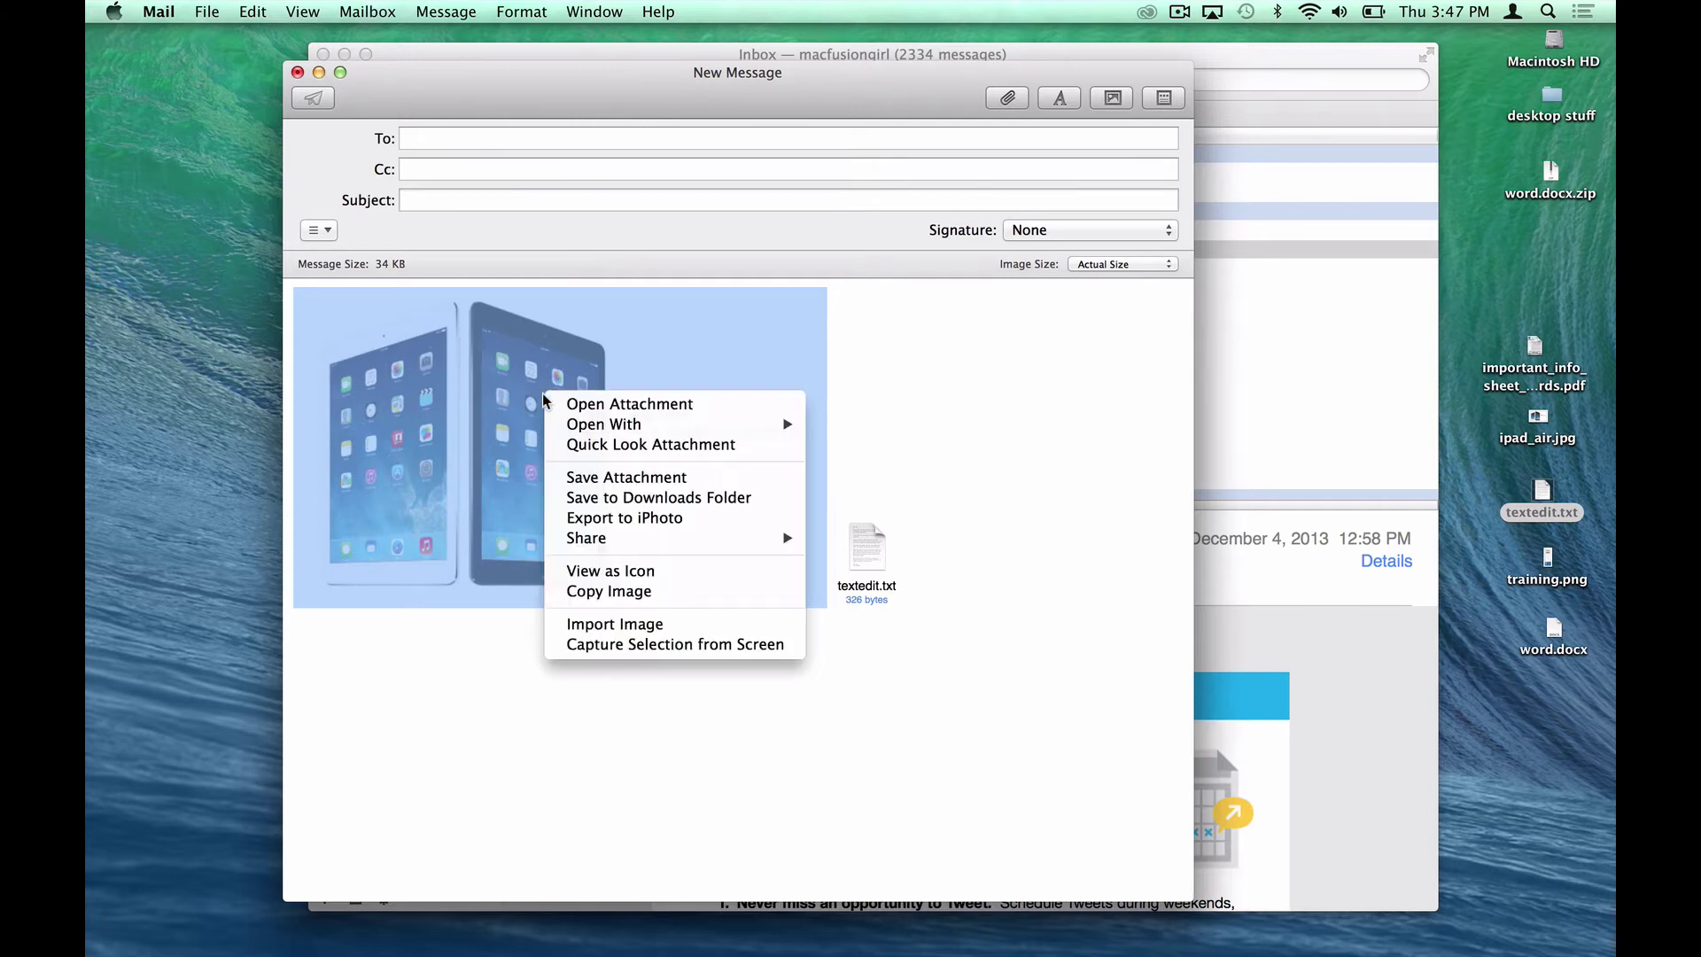
pyautogui.click(654, 571)
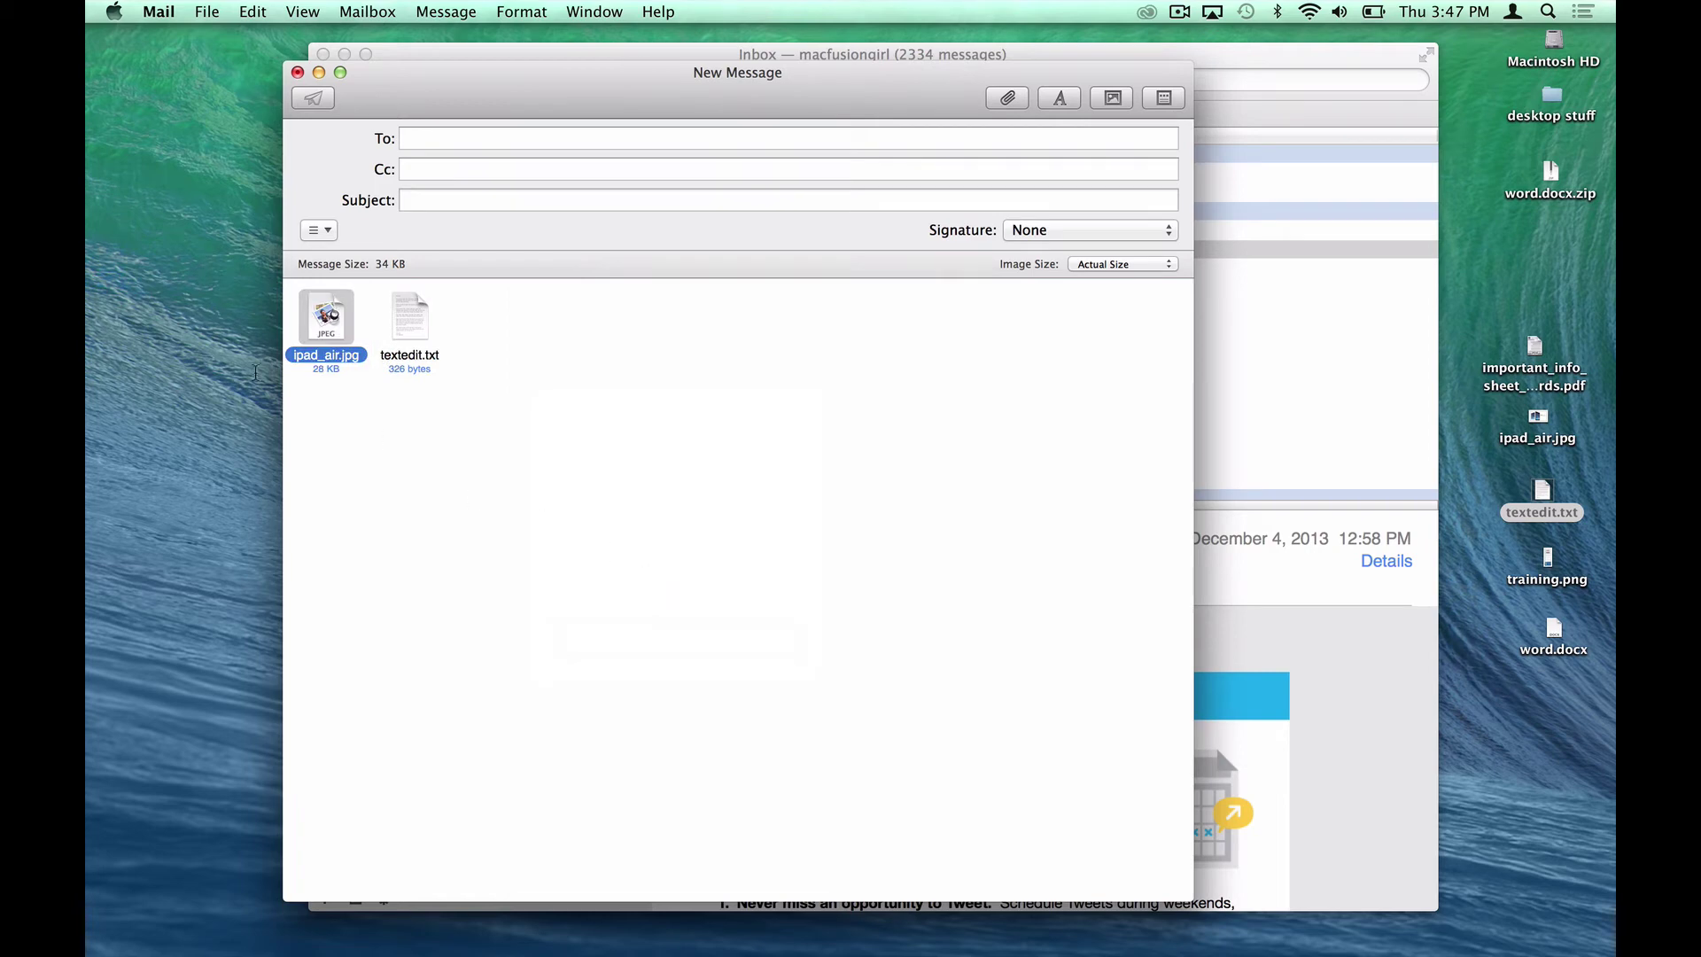
pyautogui.click(466, 314)
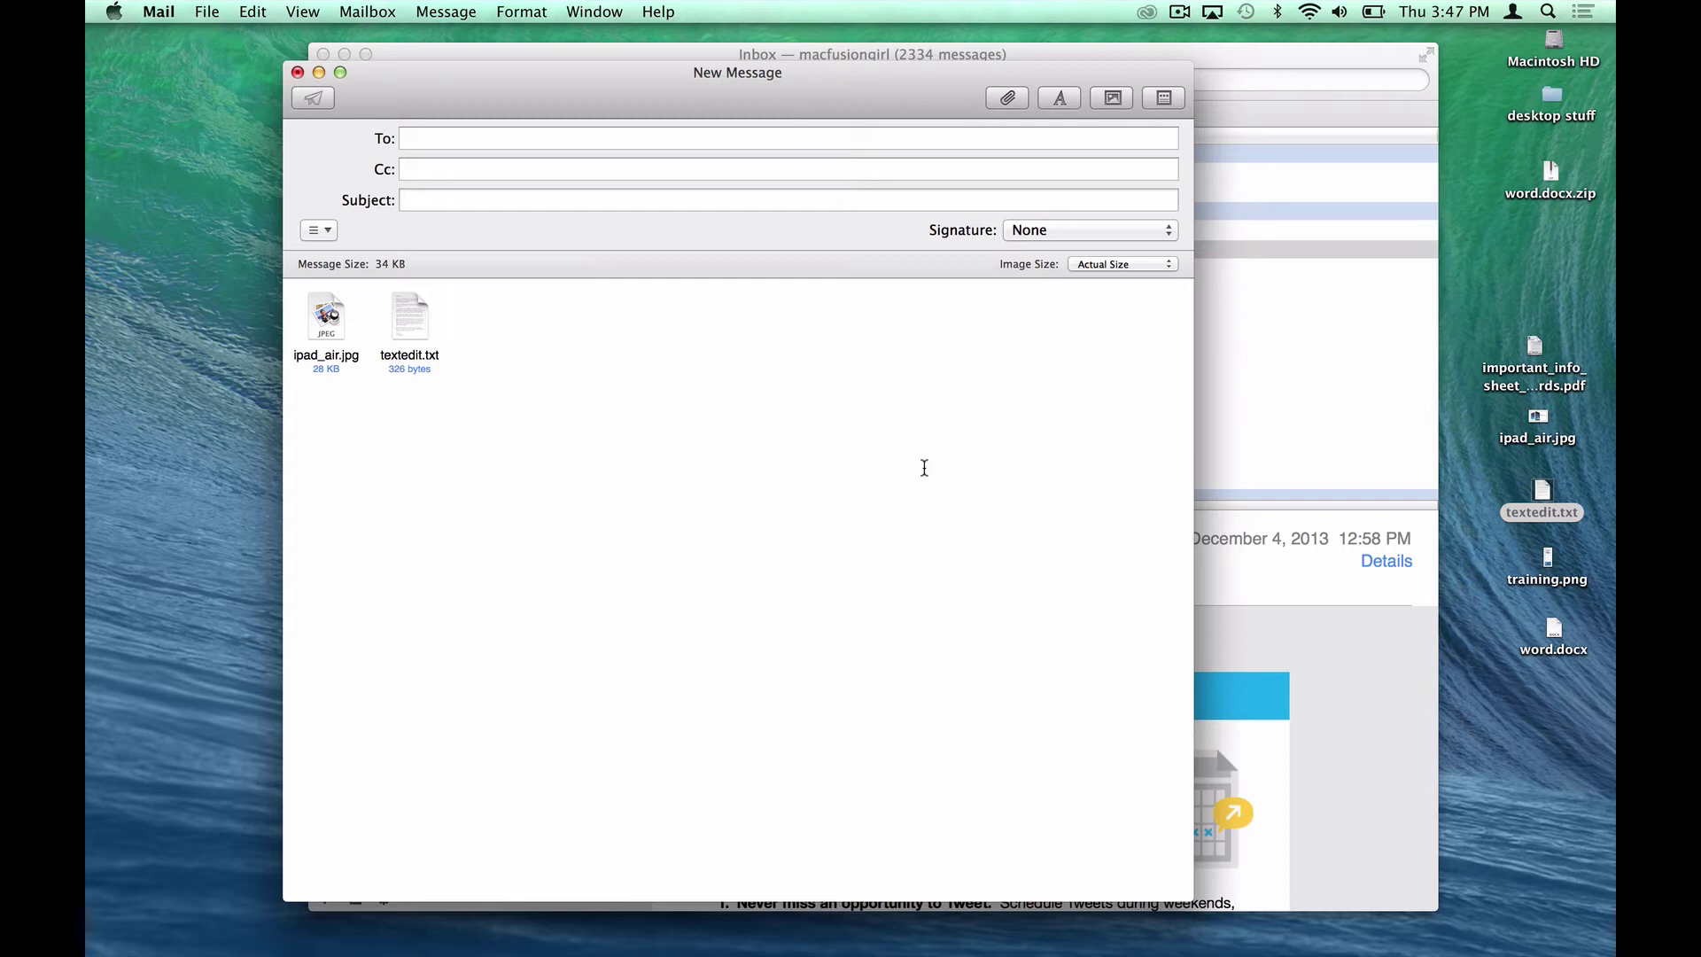
# Compress textedit.txt on the desktop into textedit.txt.zip.
pyautogui.click(1565, 493)
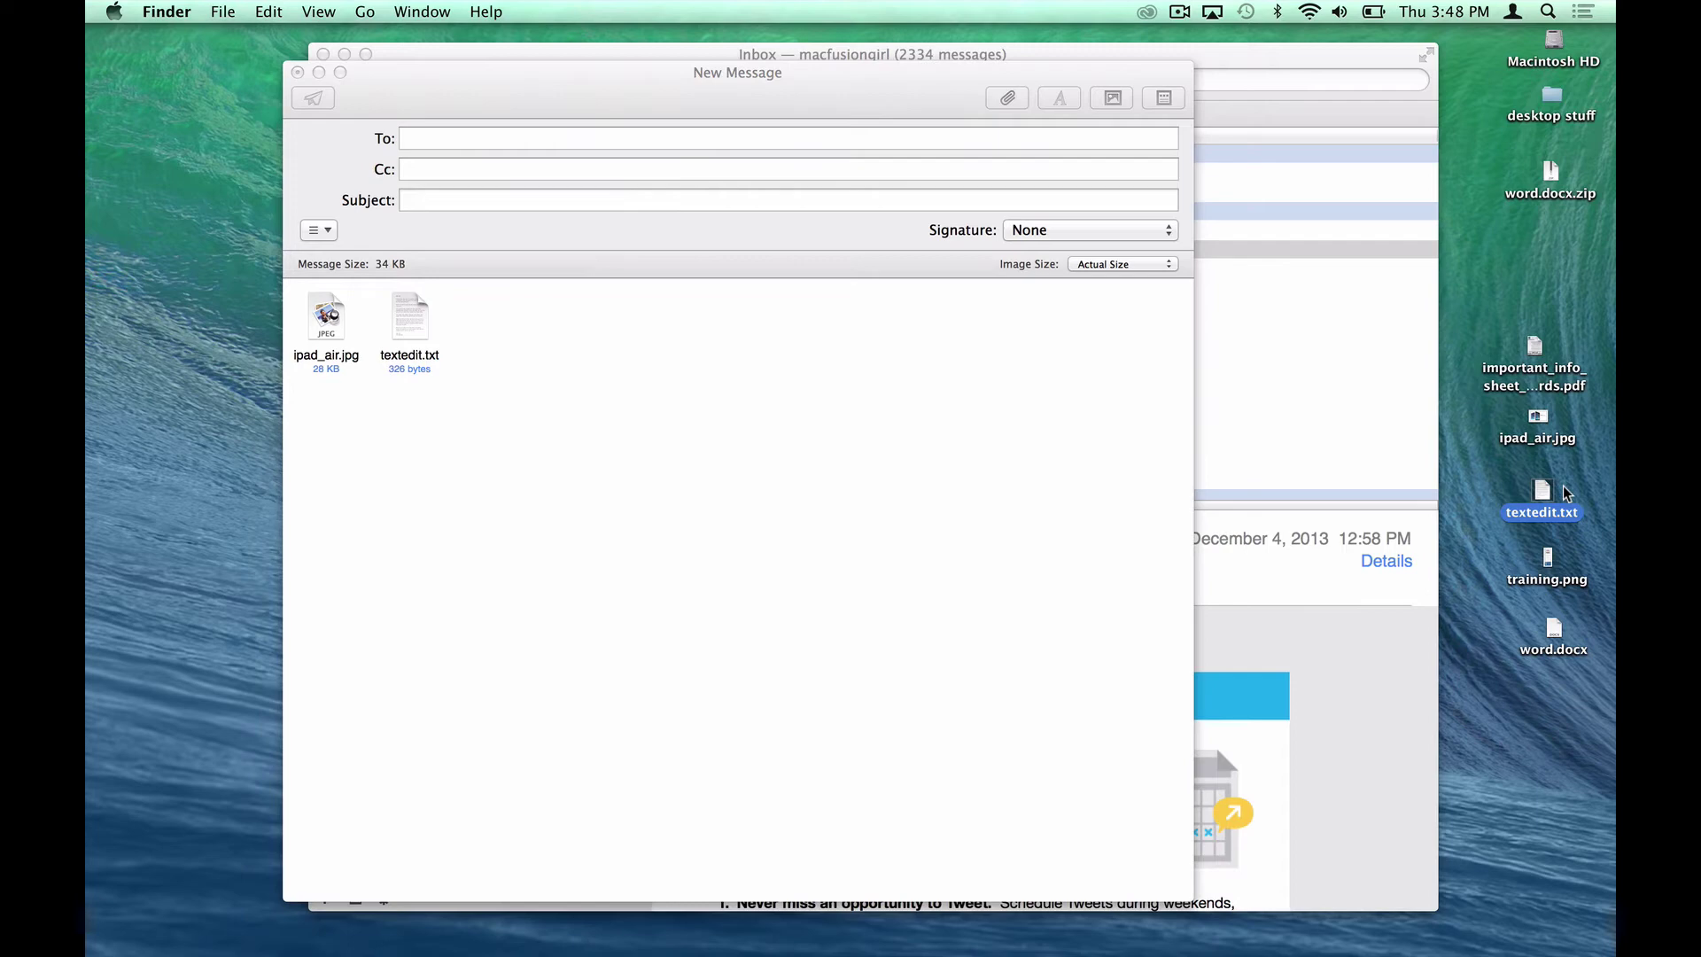
pyautogui.rightClick(1541, 489)
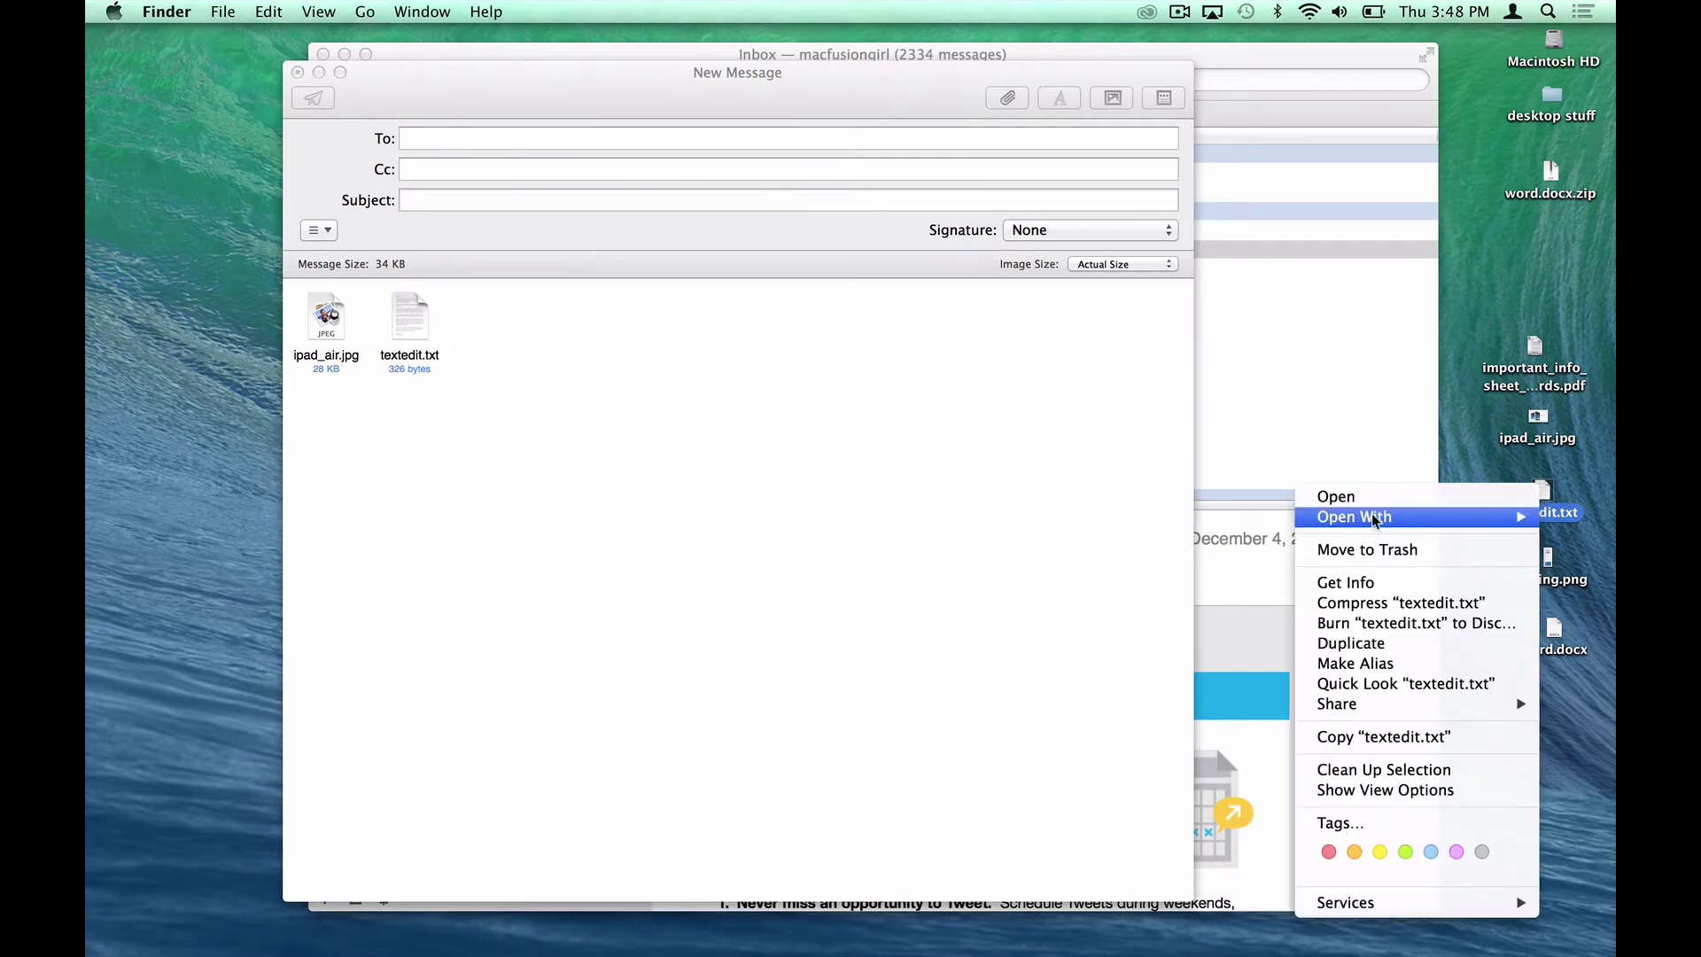
pyautogui.click(1371, 604)
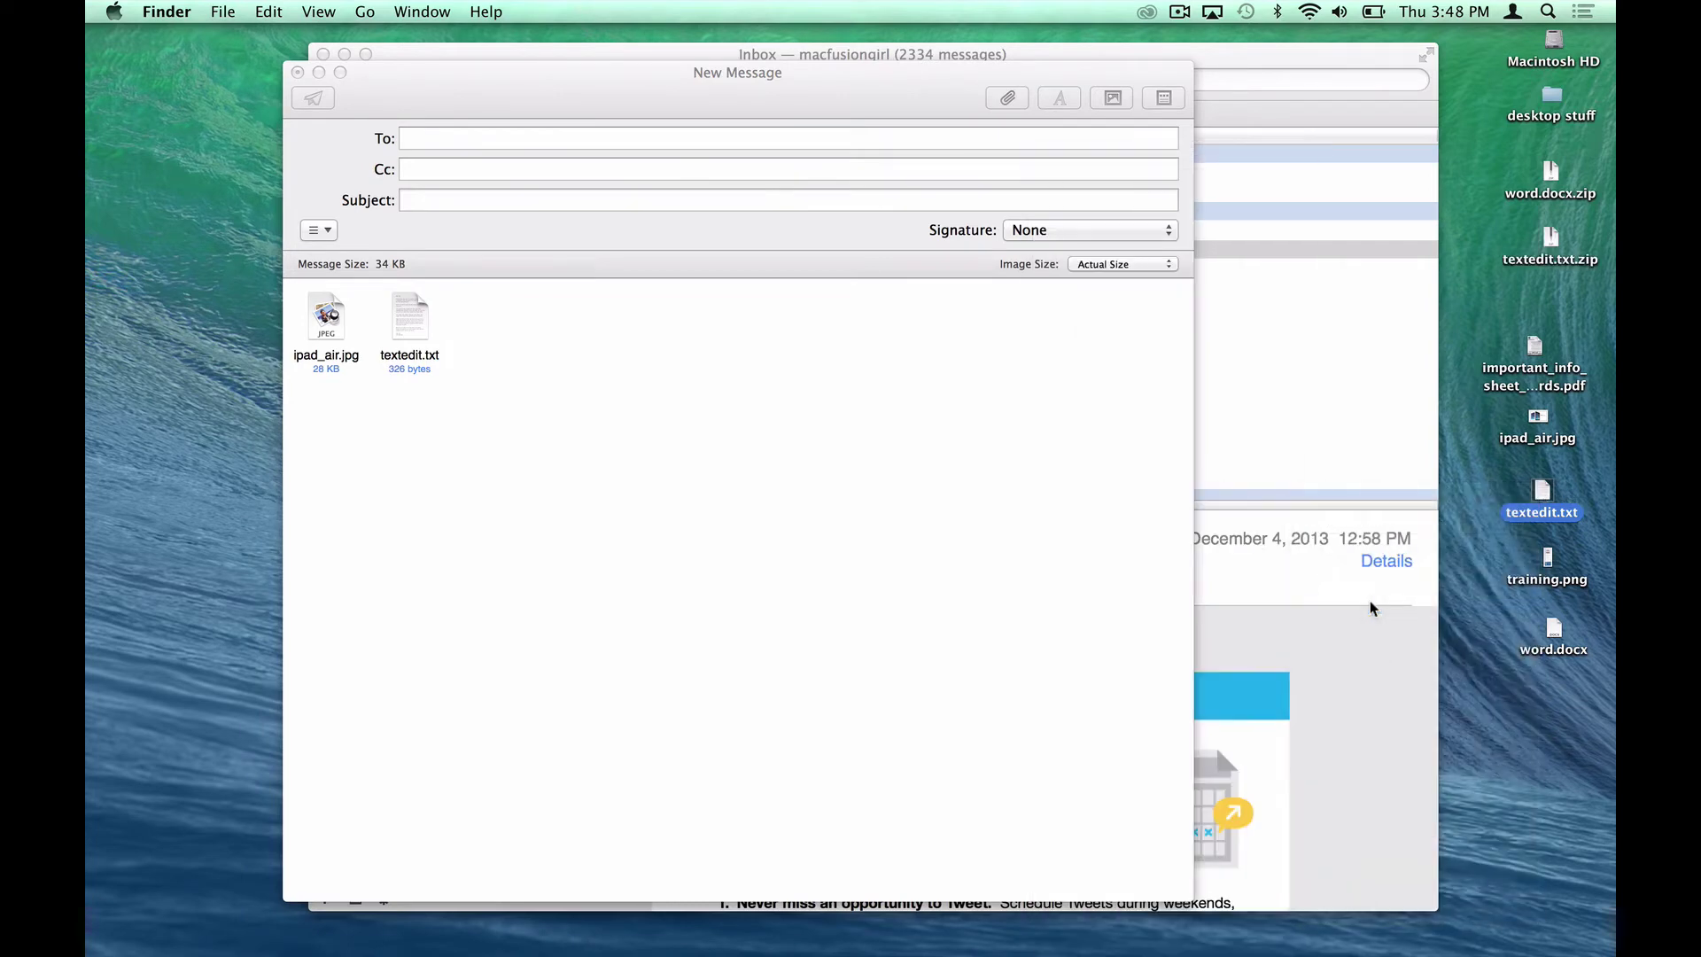
# Drop textedit.txt.zip into the message, then delete the attachments from the body.
pyautogui.moveTo(1550, 237); pyautogui.dragTo(815, 547)
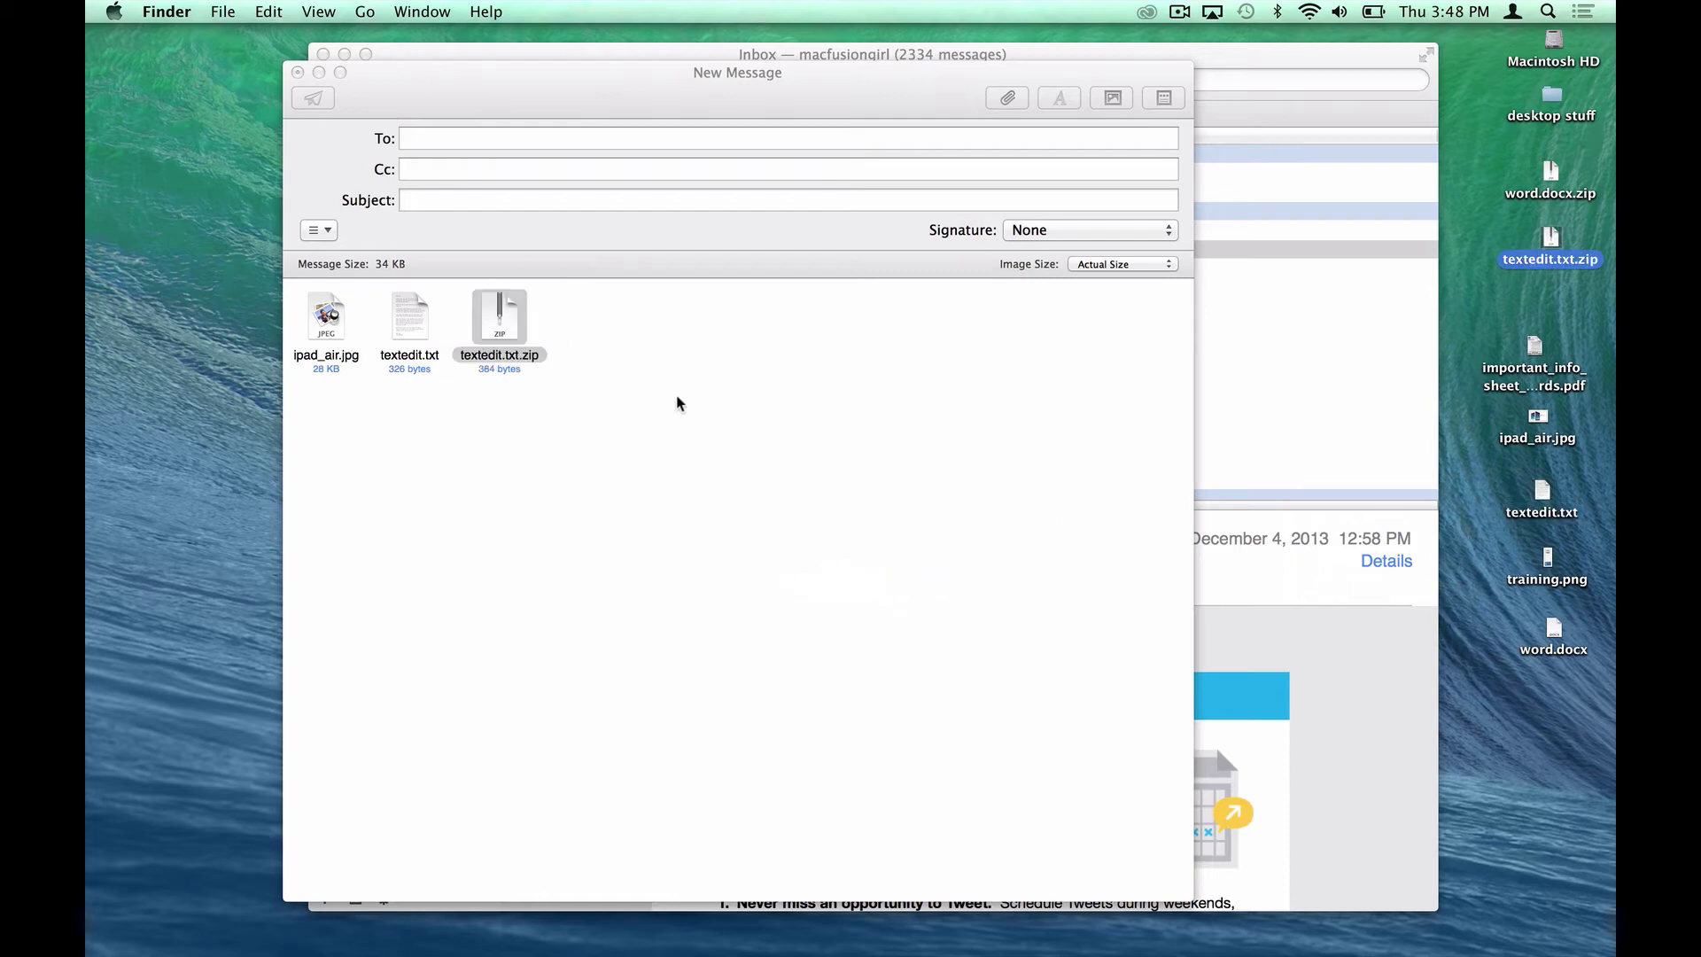
pyautogui.click(625, 327)
pyautogui.click(559, 316)
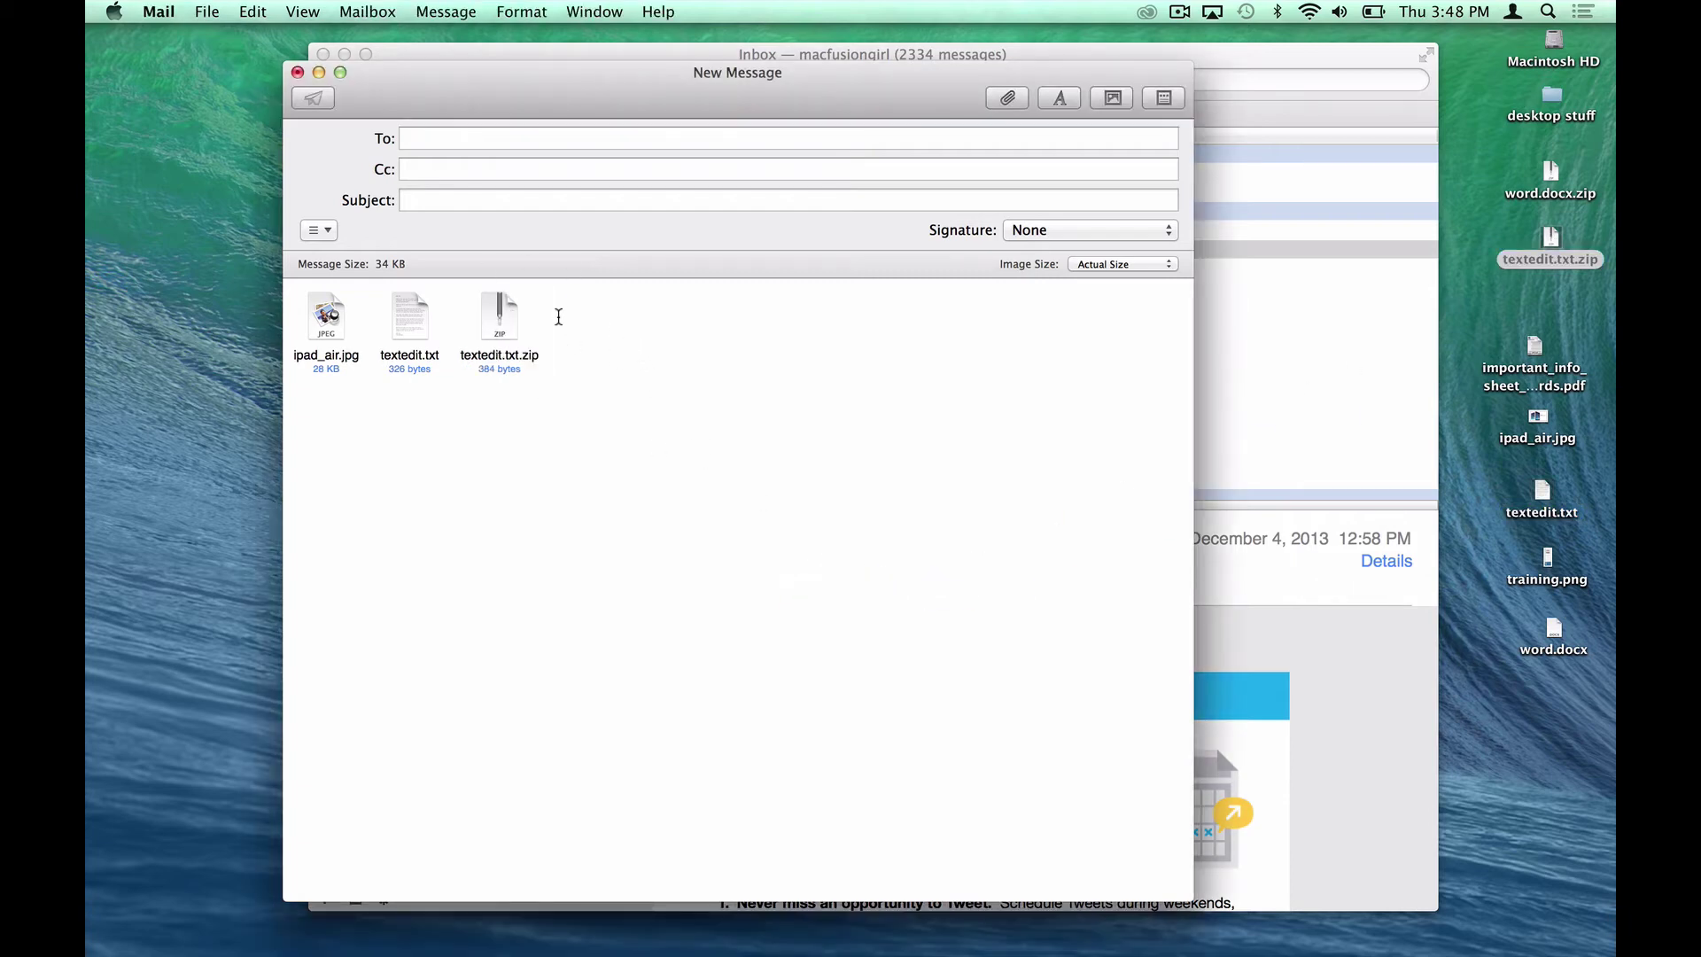
pyautogui.press('BackSpace')
pyautogui.press('BackSpace')
pyautogui.press('BackSpace')
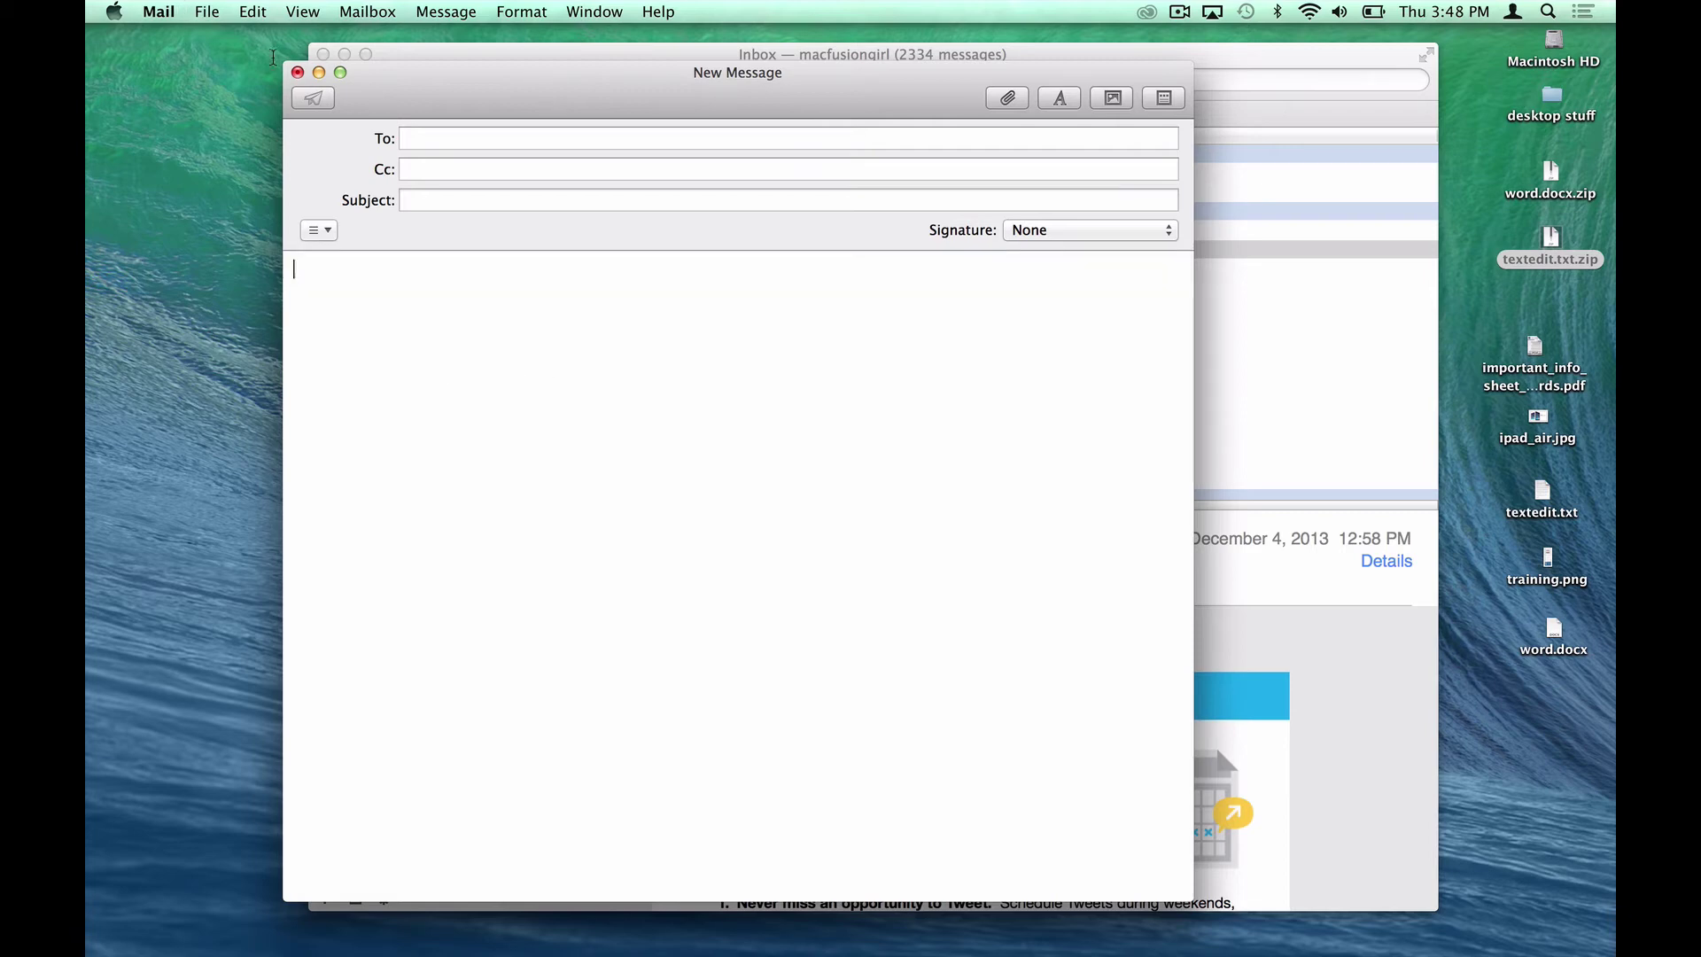
# Discard the current message unsaved and reopen the minimized 'Is this the image you wanted?' reply.
pyautogui.click(298, 72)
pyautogui.click(681, 228)
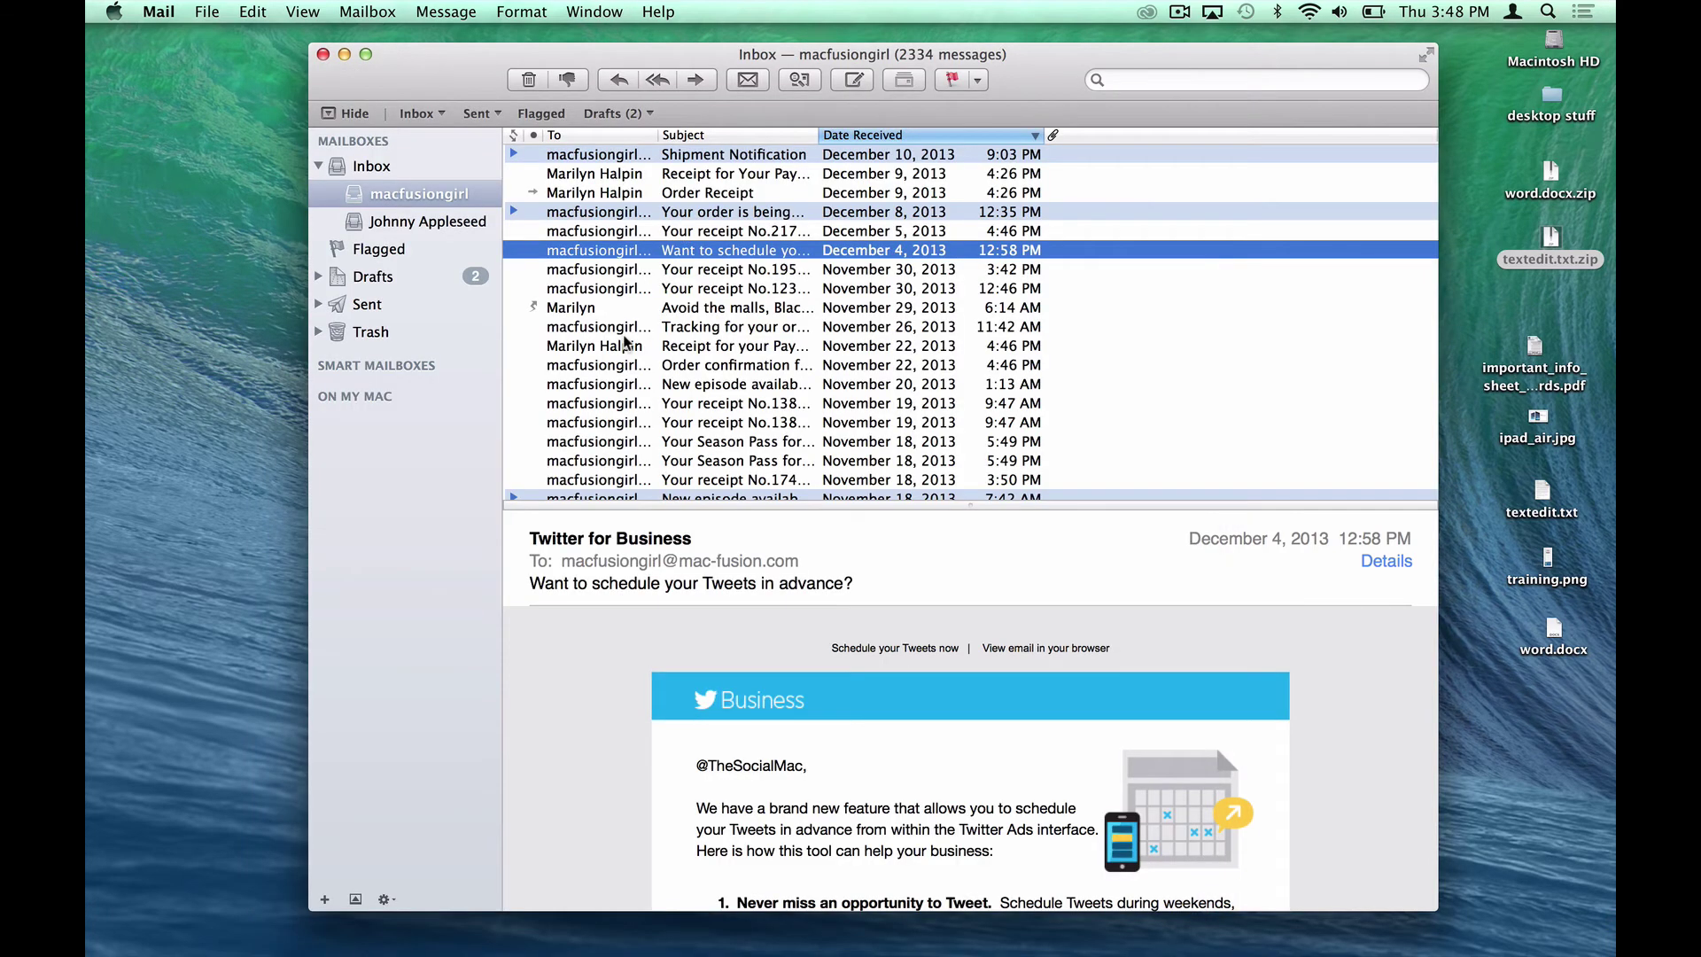
pyautogui.moveTo(89, 305)
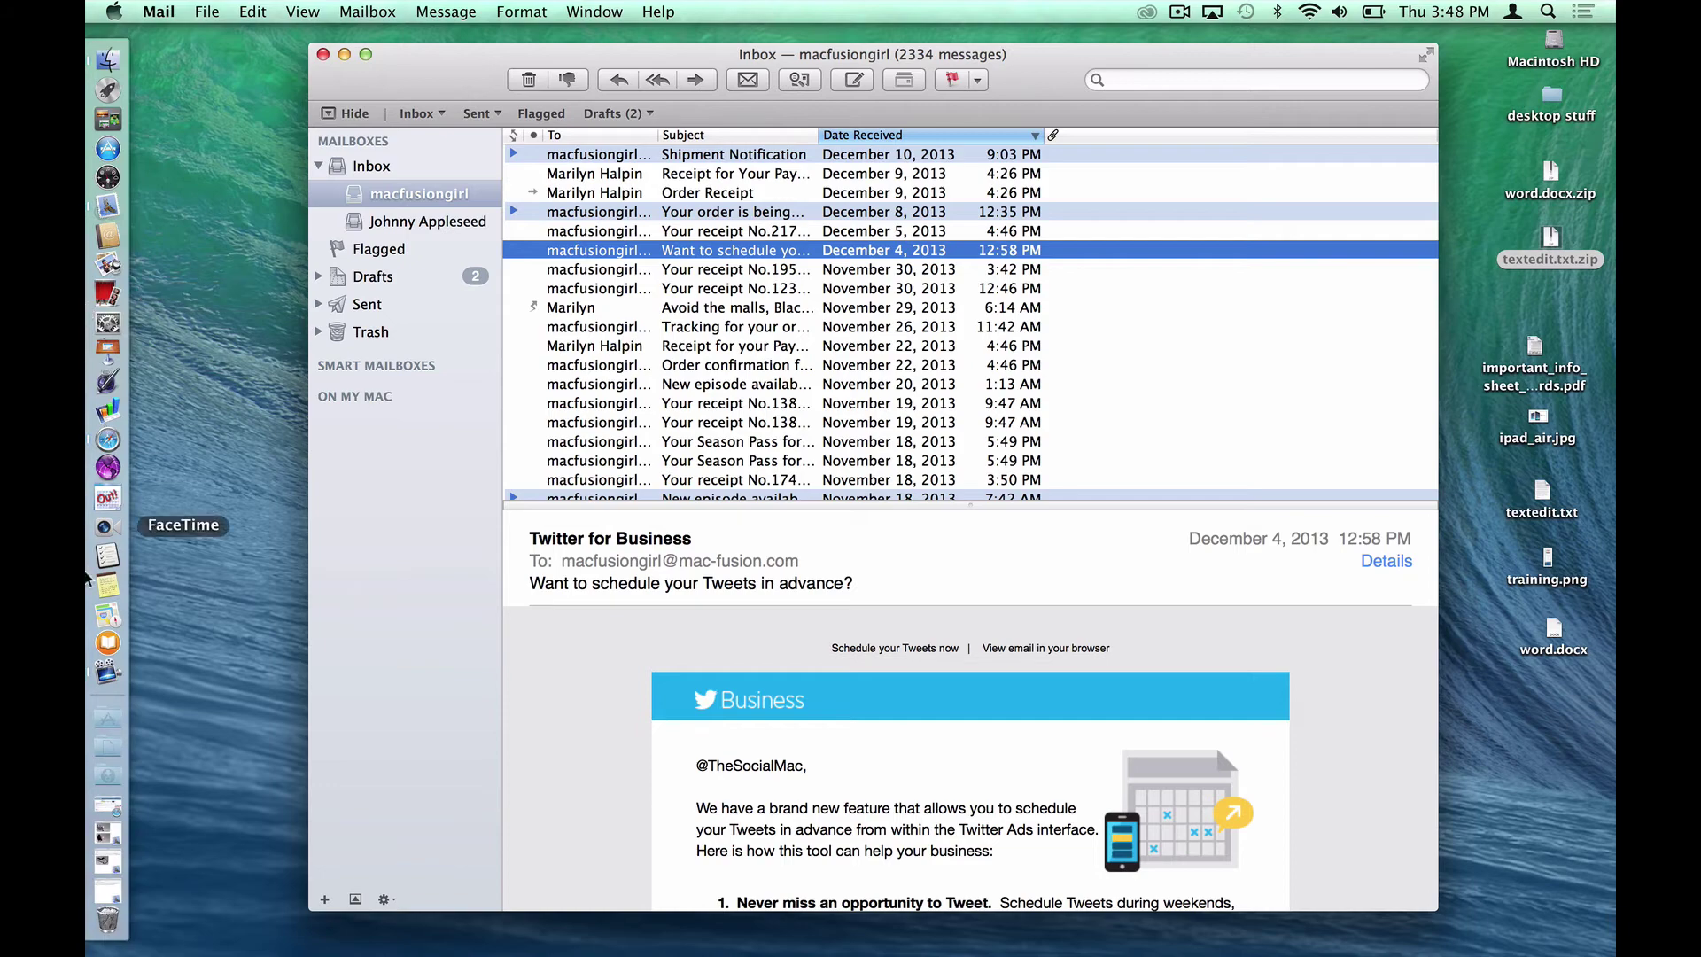
pyautogui.click(107, 859)
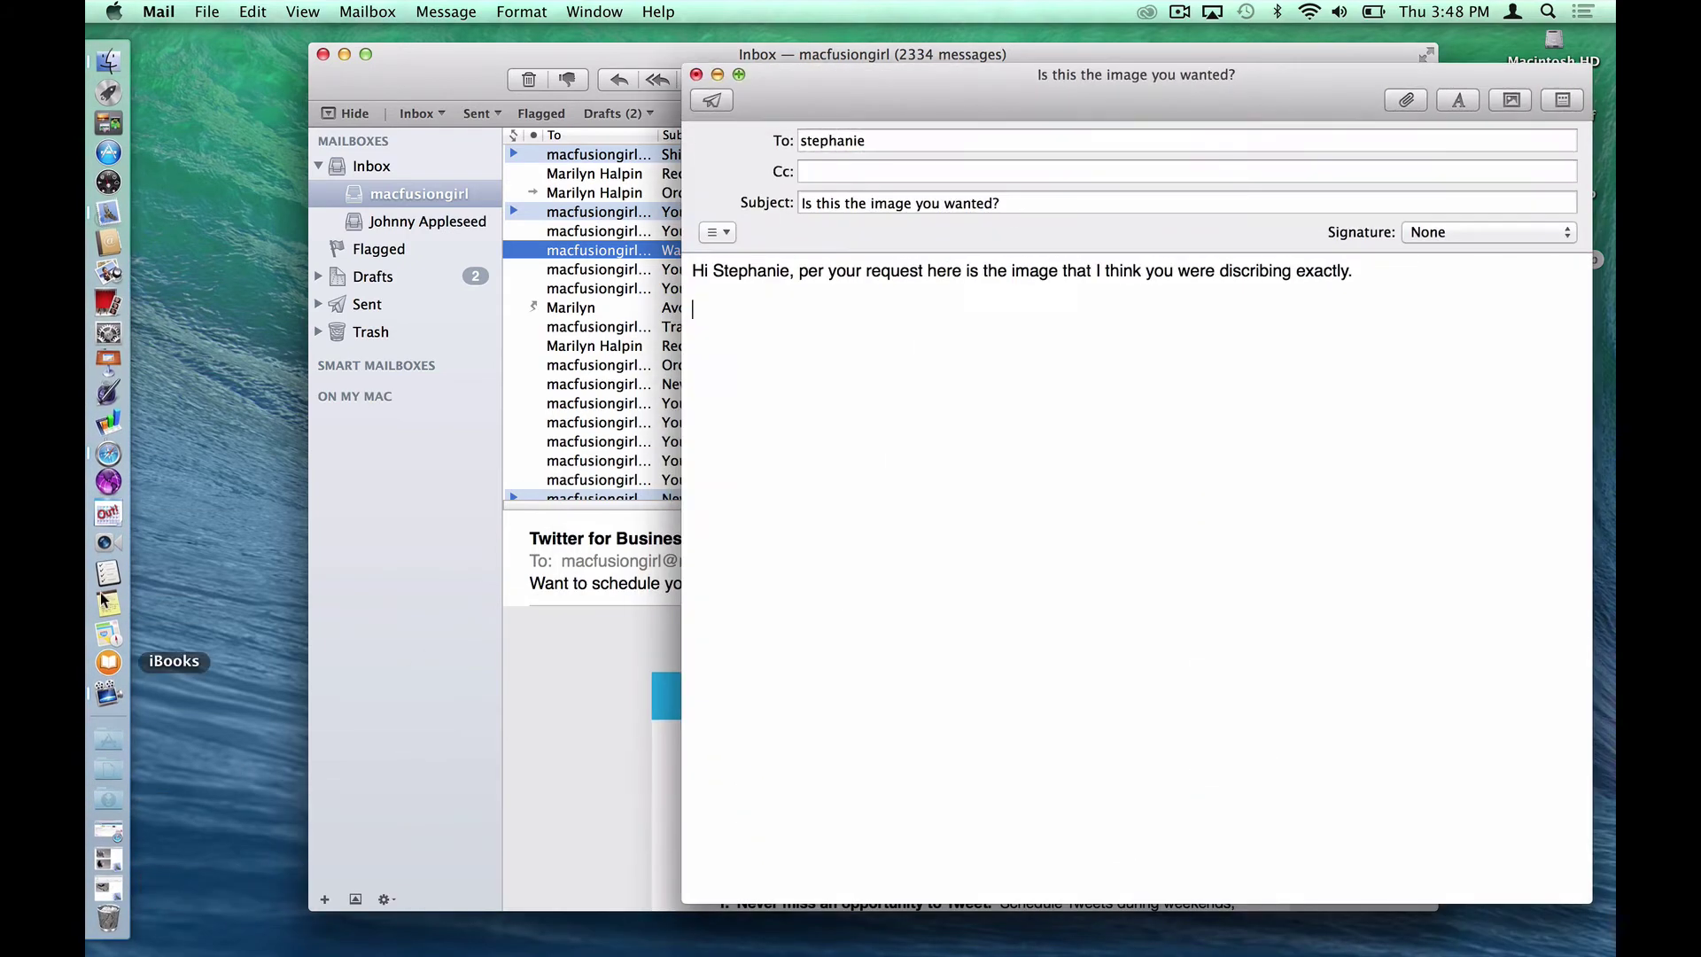
# Move the reply up-right and restore the minimized message holding the car picture.
pyautogui.moveTo(859, 78); pyautogui.dragTo(923, 28)
pyautogui.moveTo(89, 779)
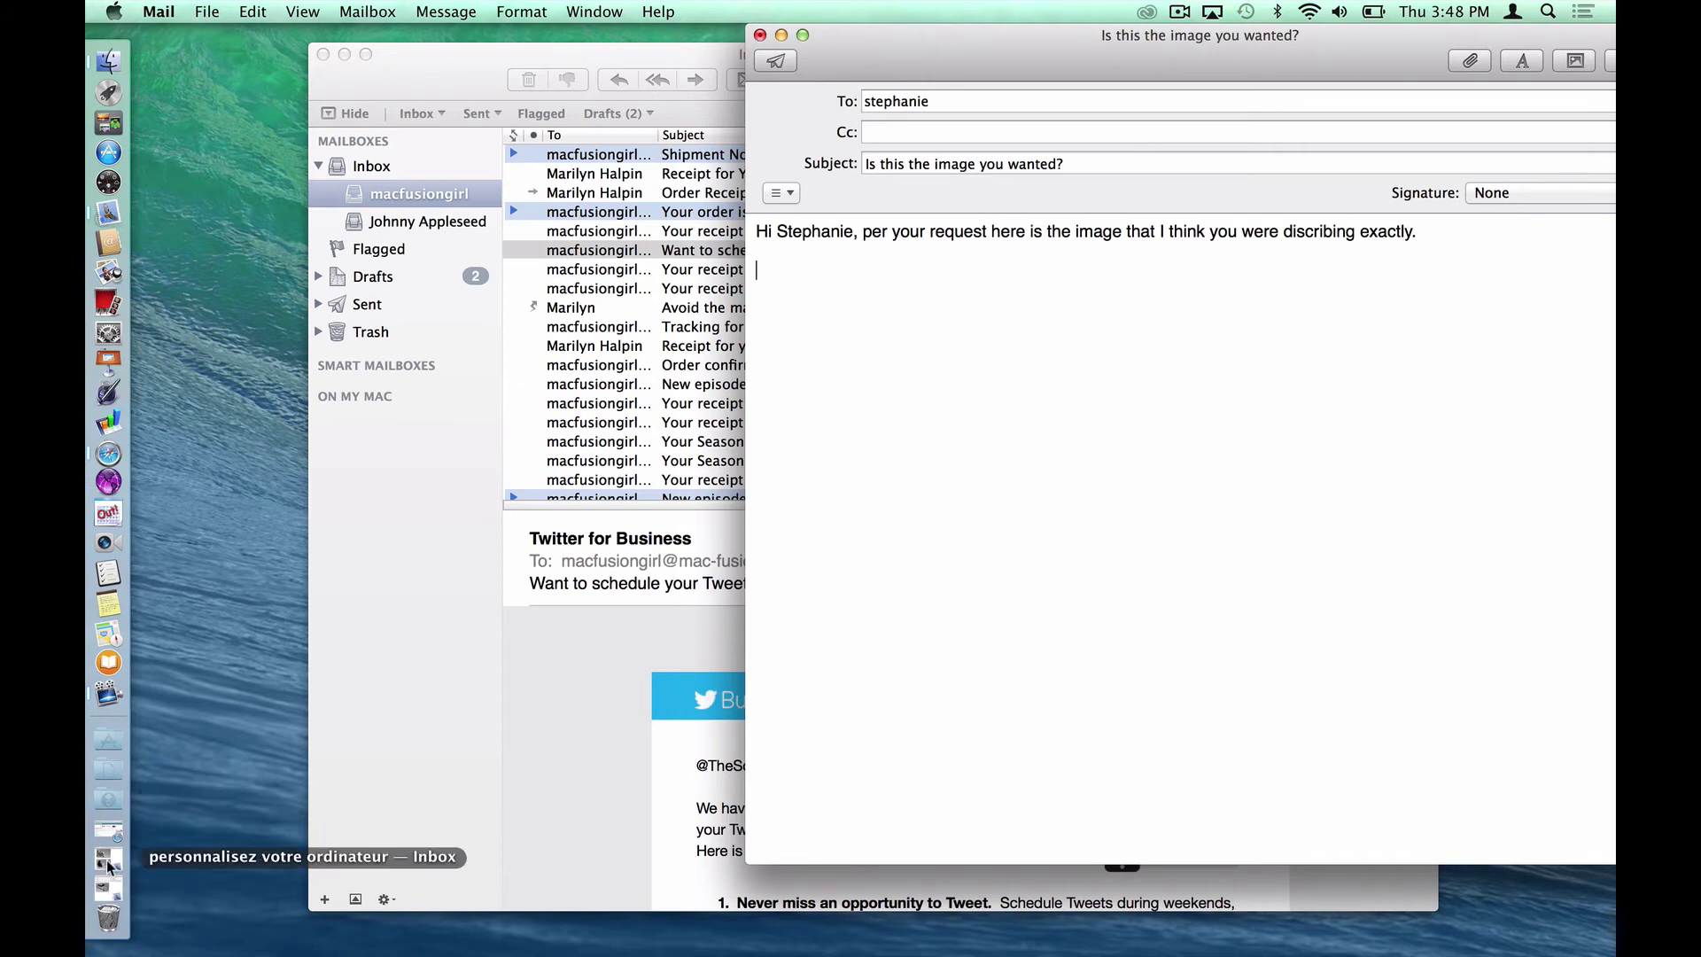
pyautogui.click(107, 887)
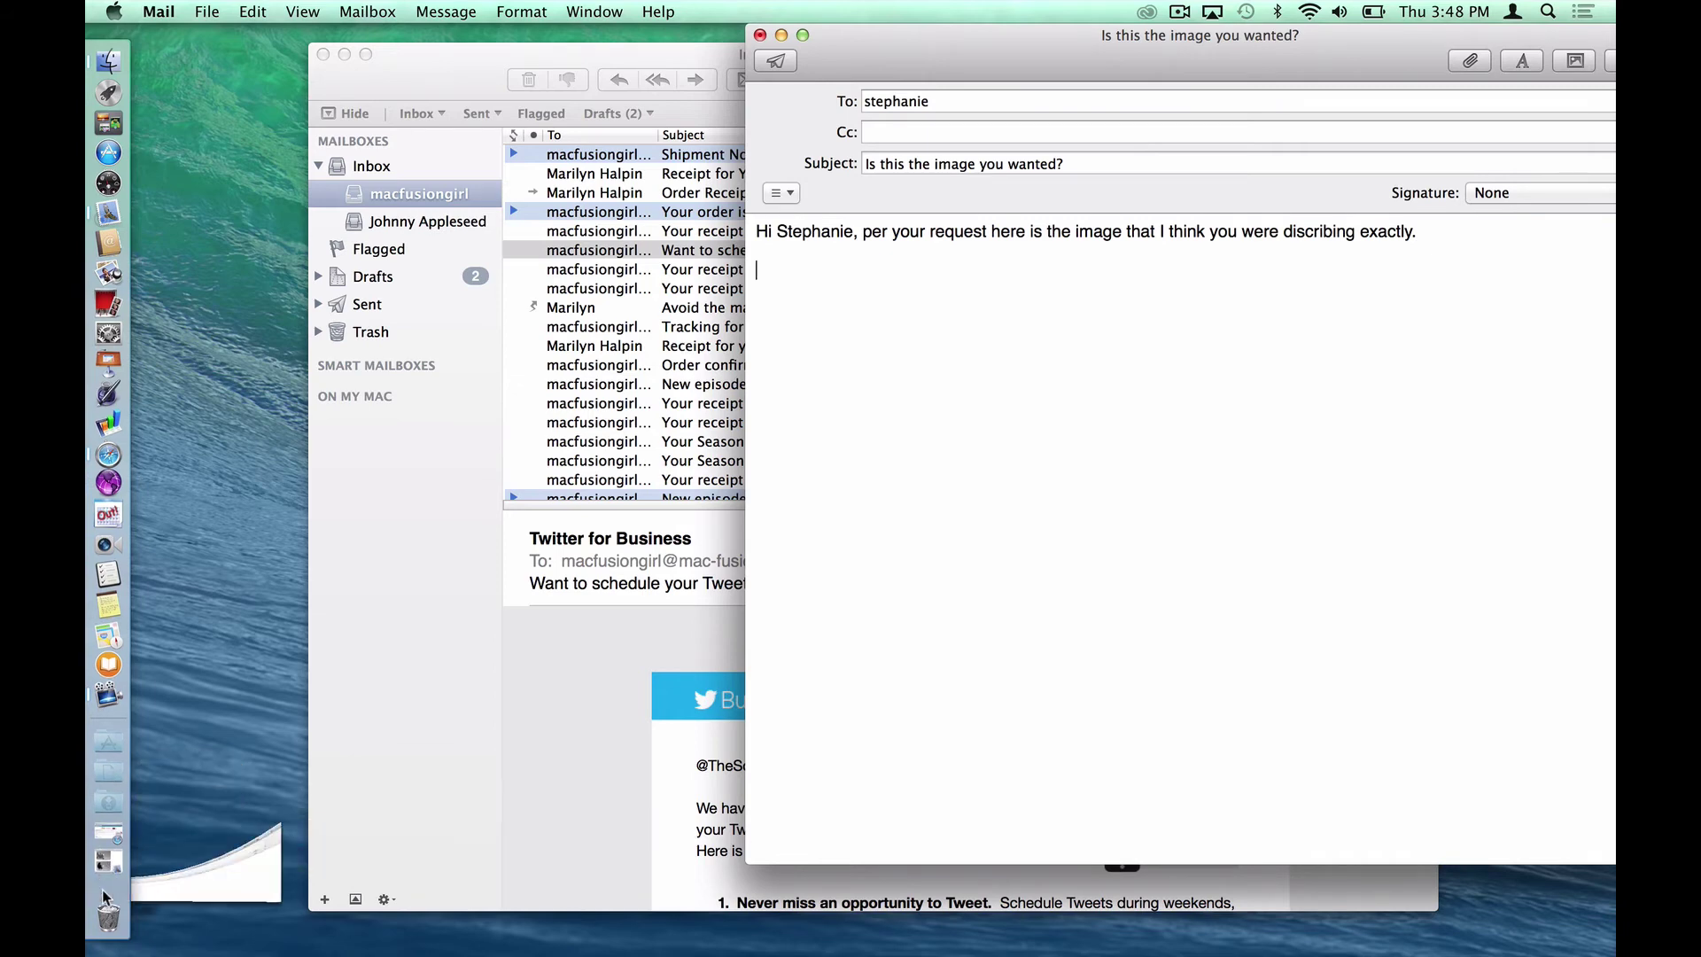
# Copy the car picture from the new message into the reply body.
pyautogui.moveTo(493, 82); pyautogui.dragTo(369, 34)
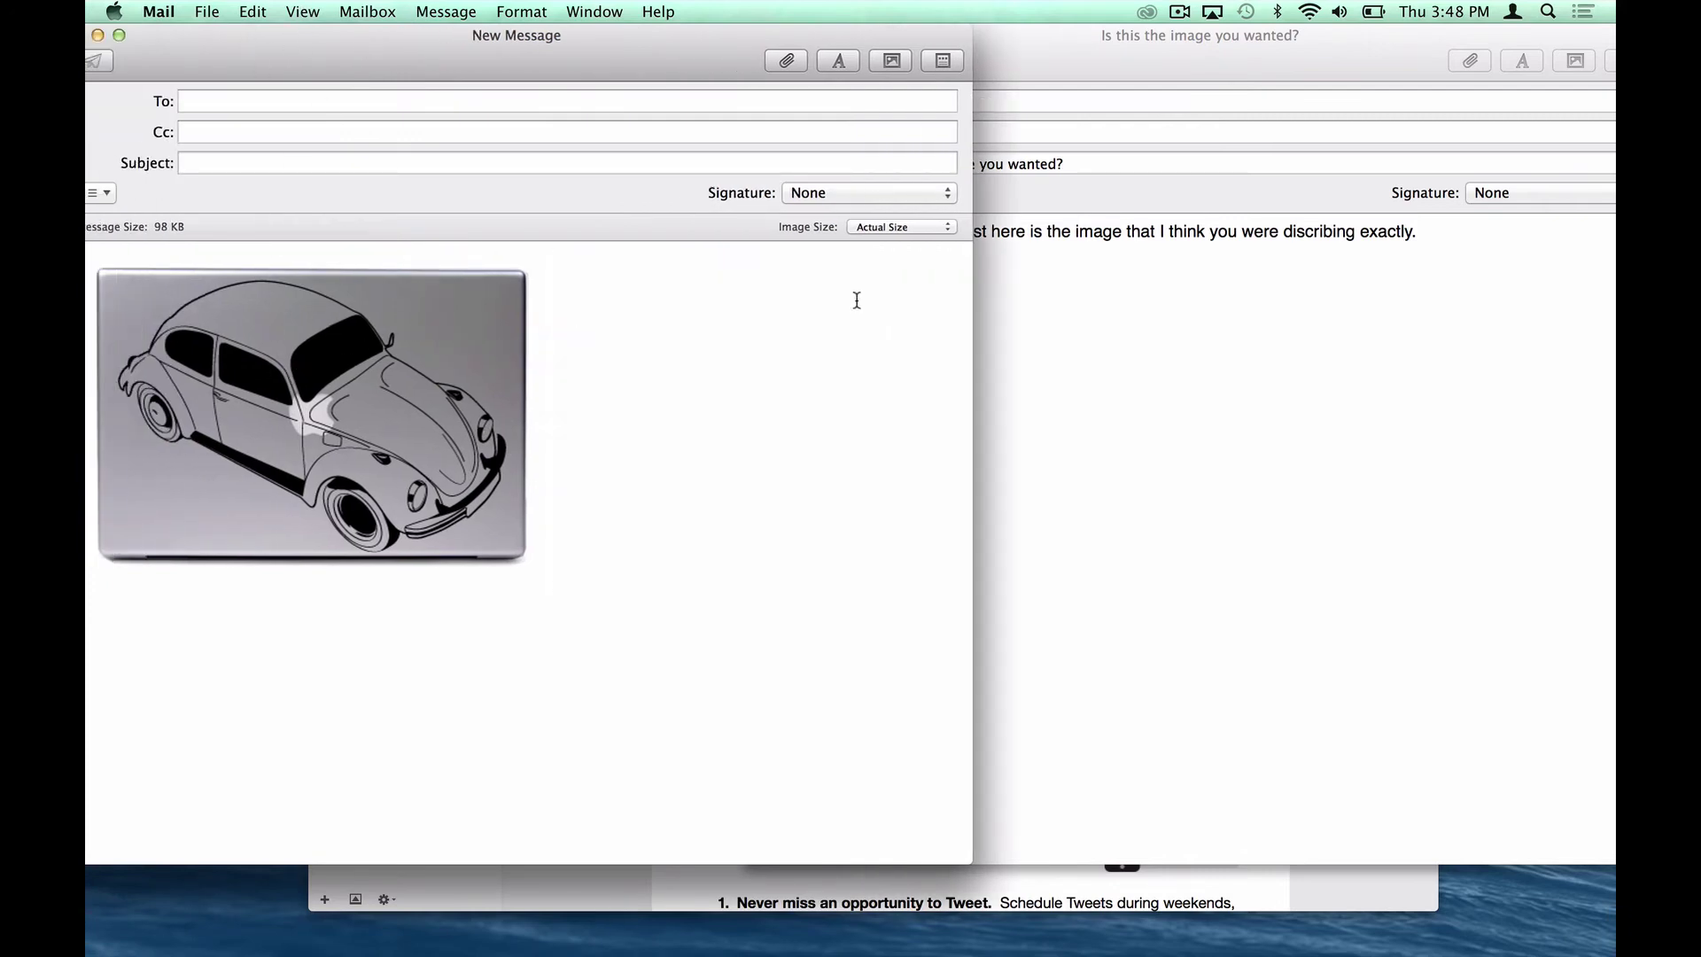
pyautogui.click(1237, 398)
pyautogui.click(706, 585)
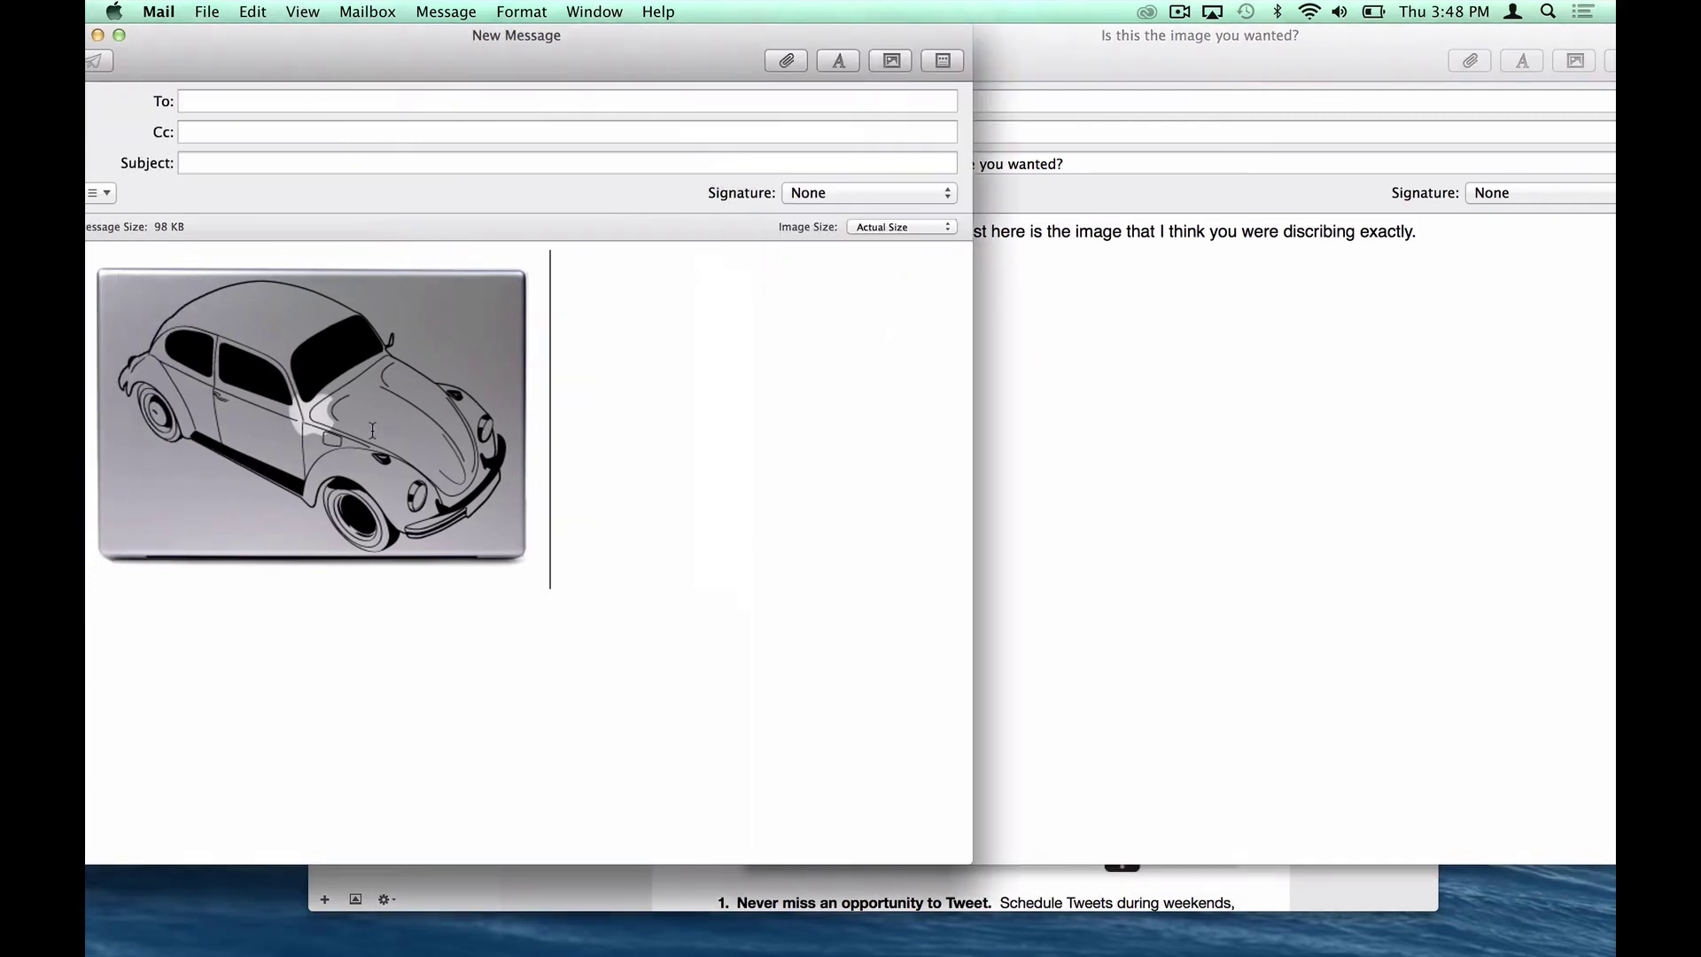
pyautogui.moveTo(383, 431); pyautogui.dragTo(1138, 471)
# Show the copied car picture as the WVbeatle.png icon, then close the reply without saving.
pyautogui.click(1412, 471)
pyautogui.click(995, 521)
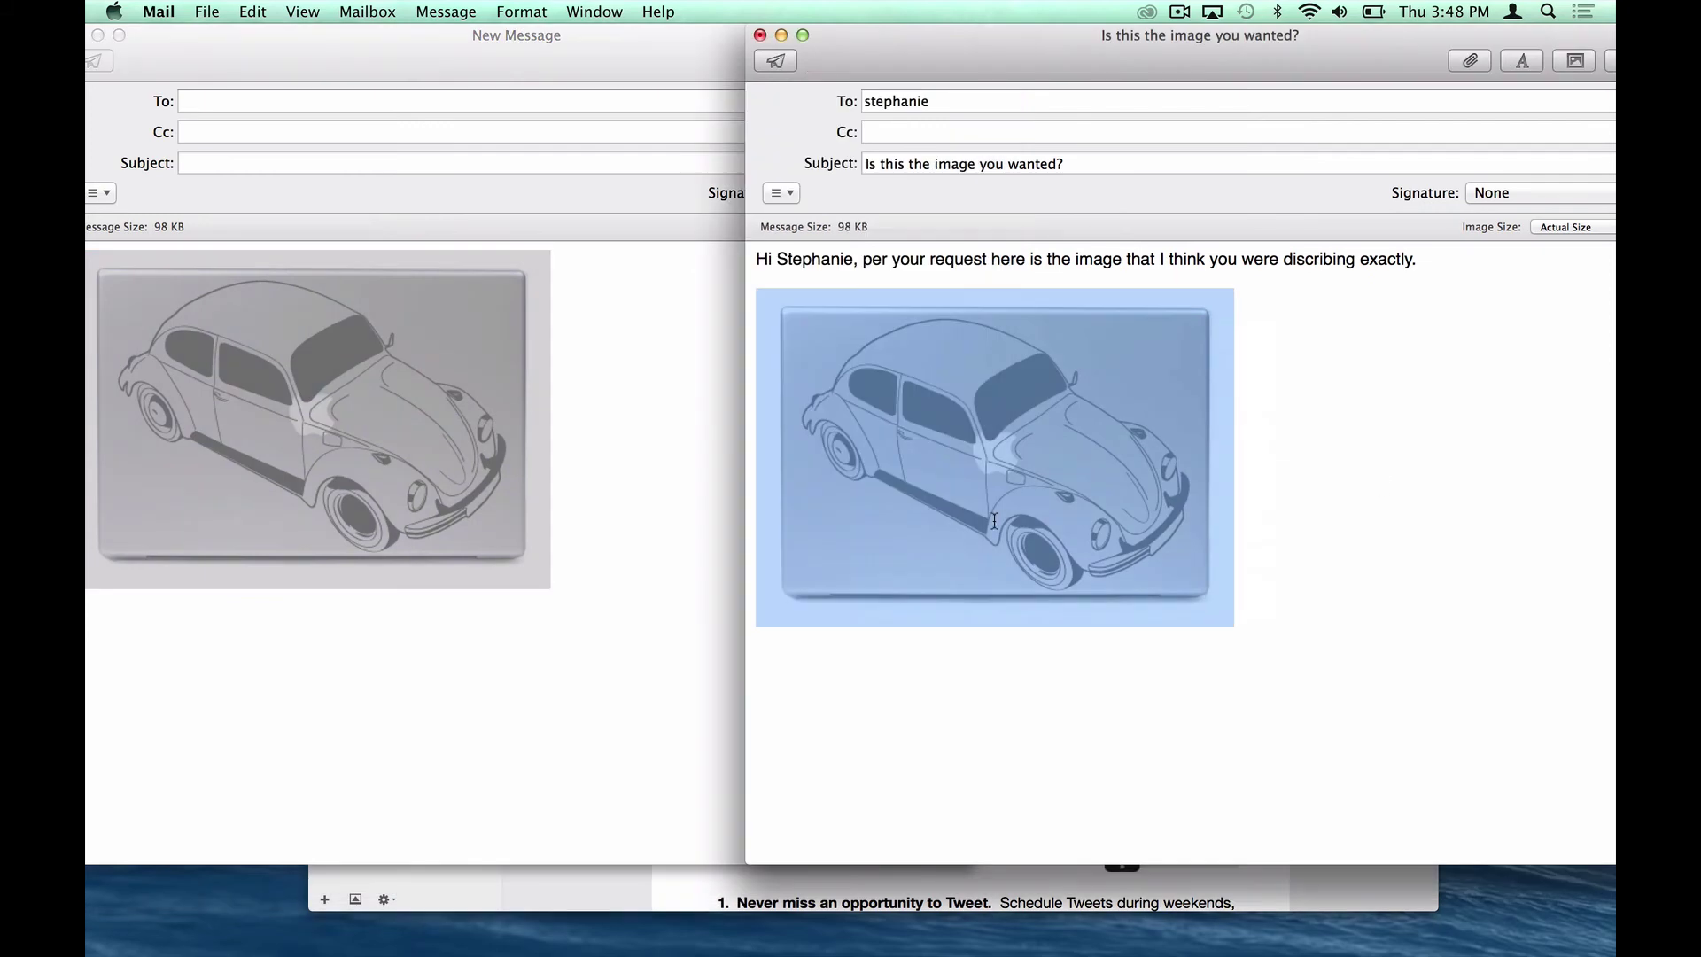
pyautogui.rightClick(831, 500)
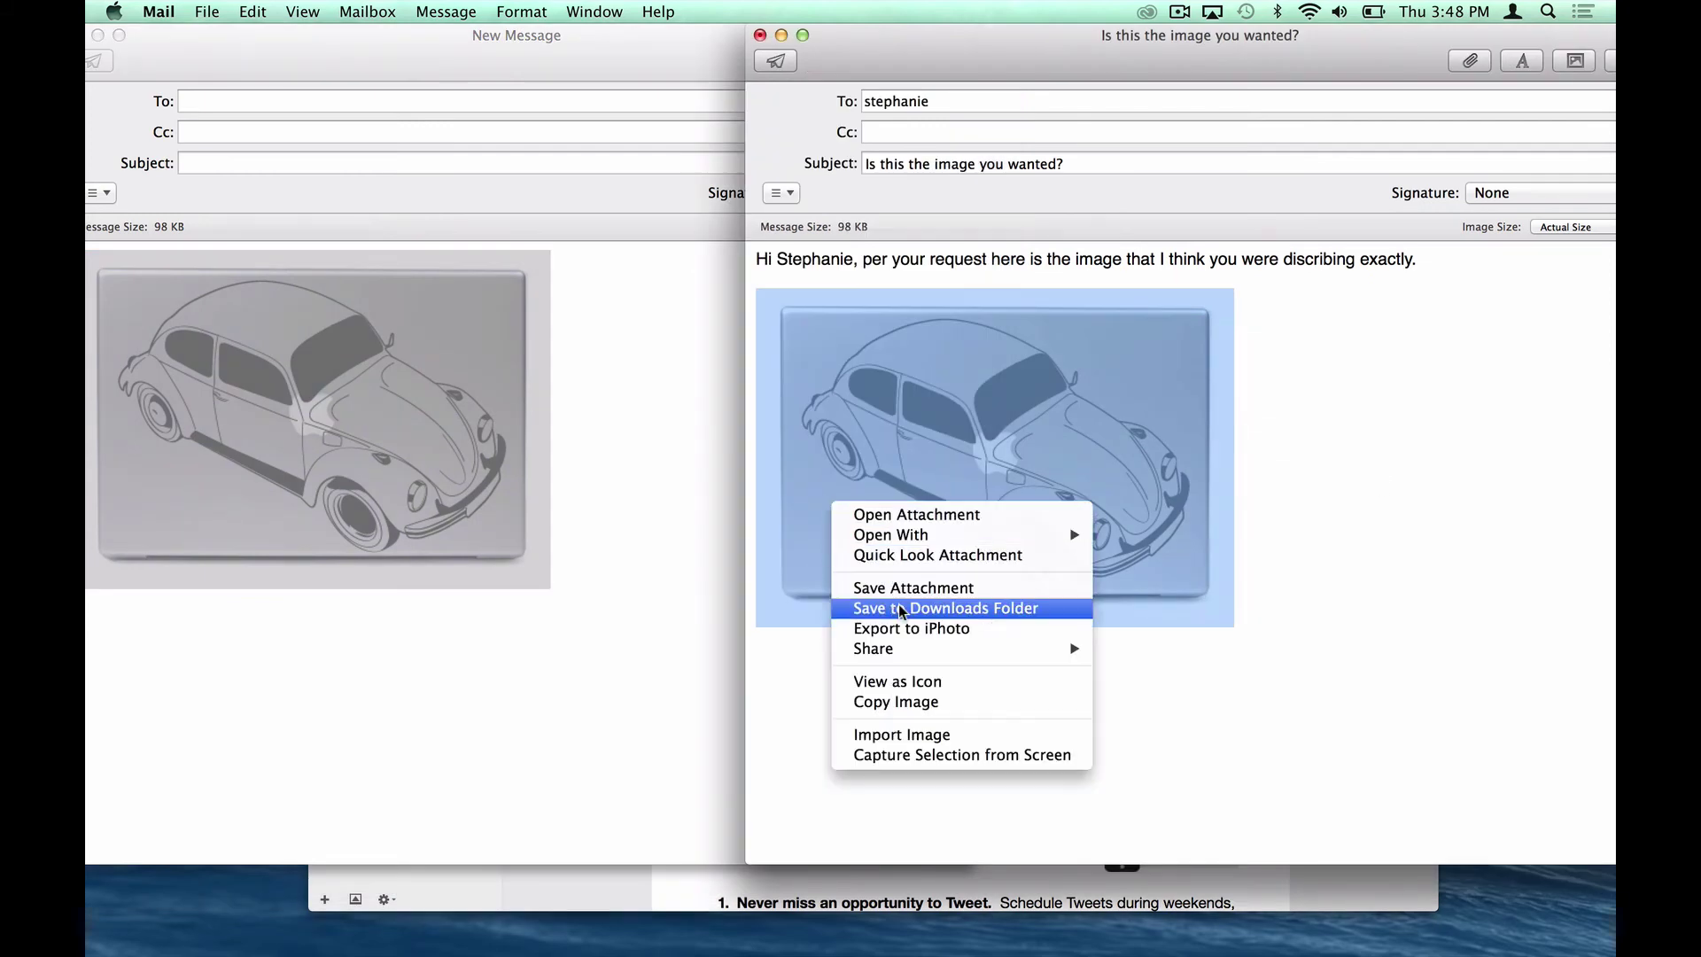
pyautogui.click(918, 680)
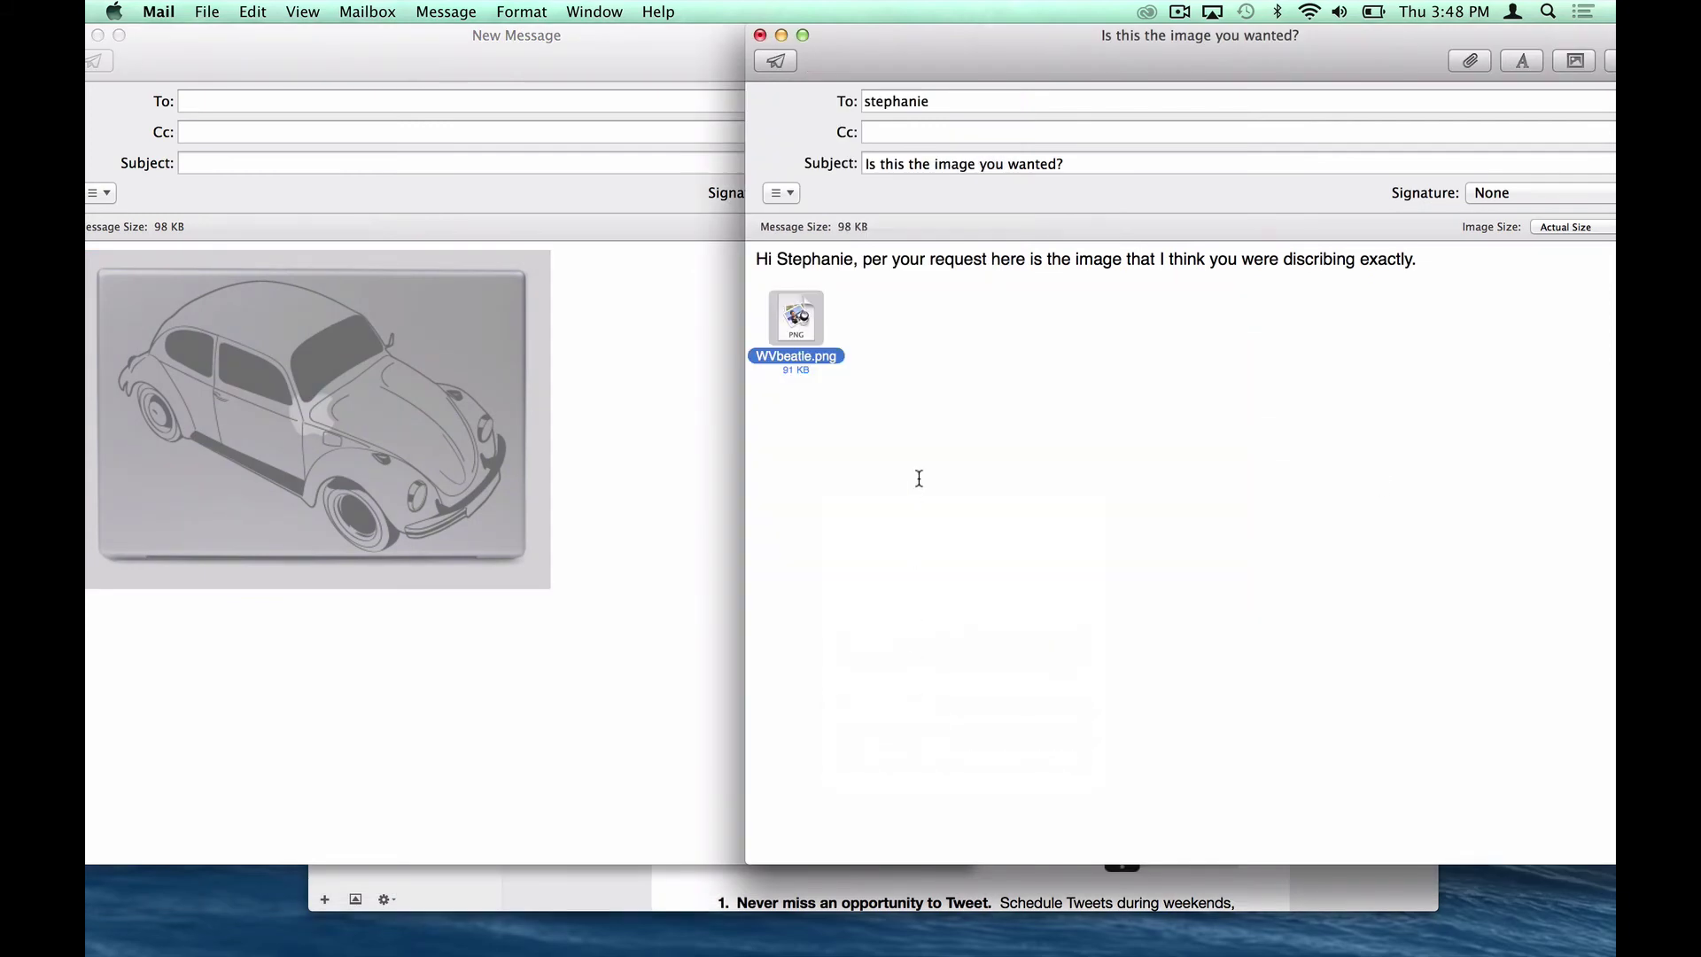
pyautogui.click(759, 35)
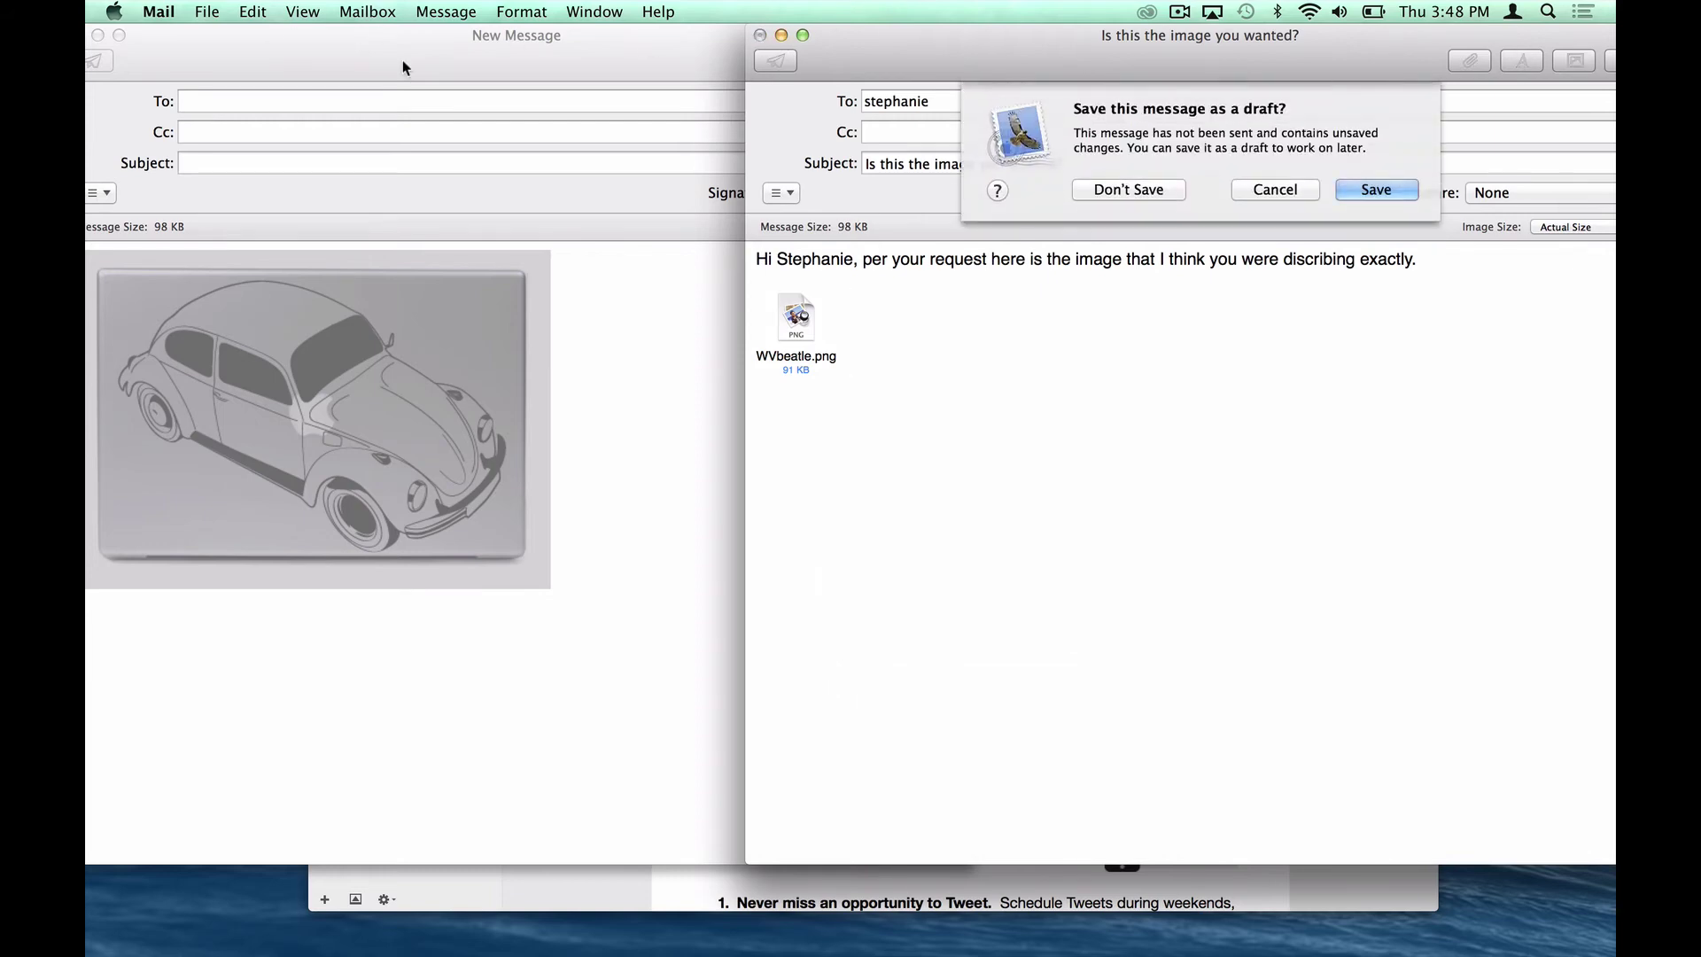
pyautogui.click(1128, 190)
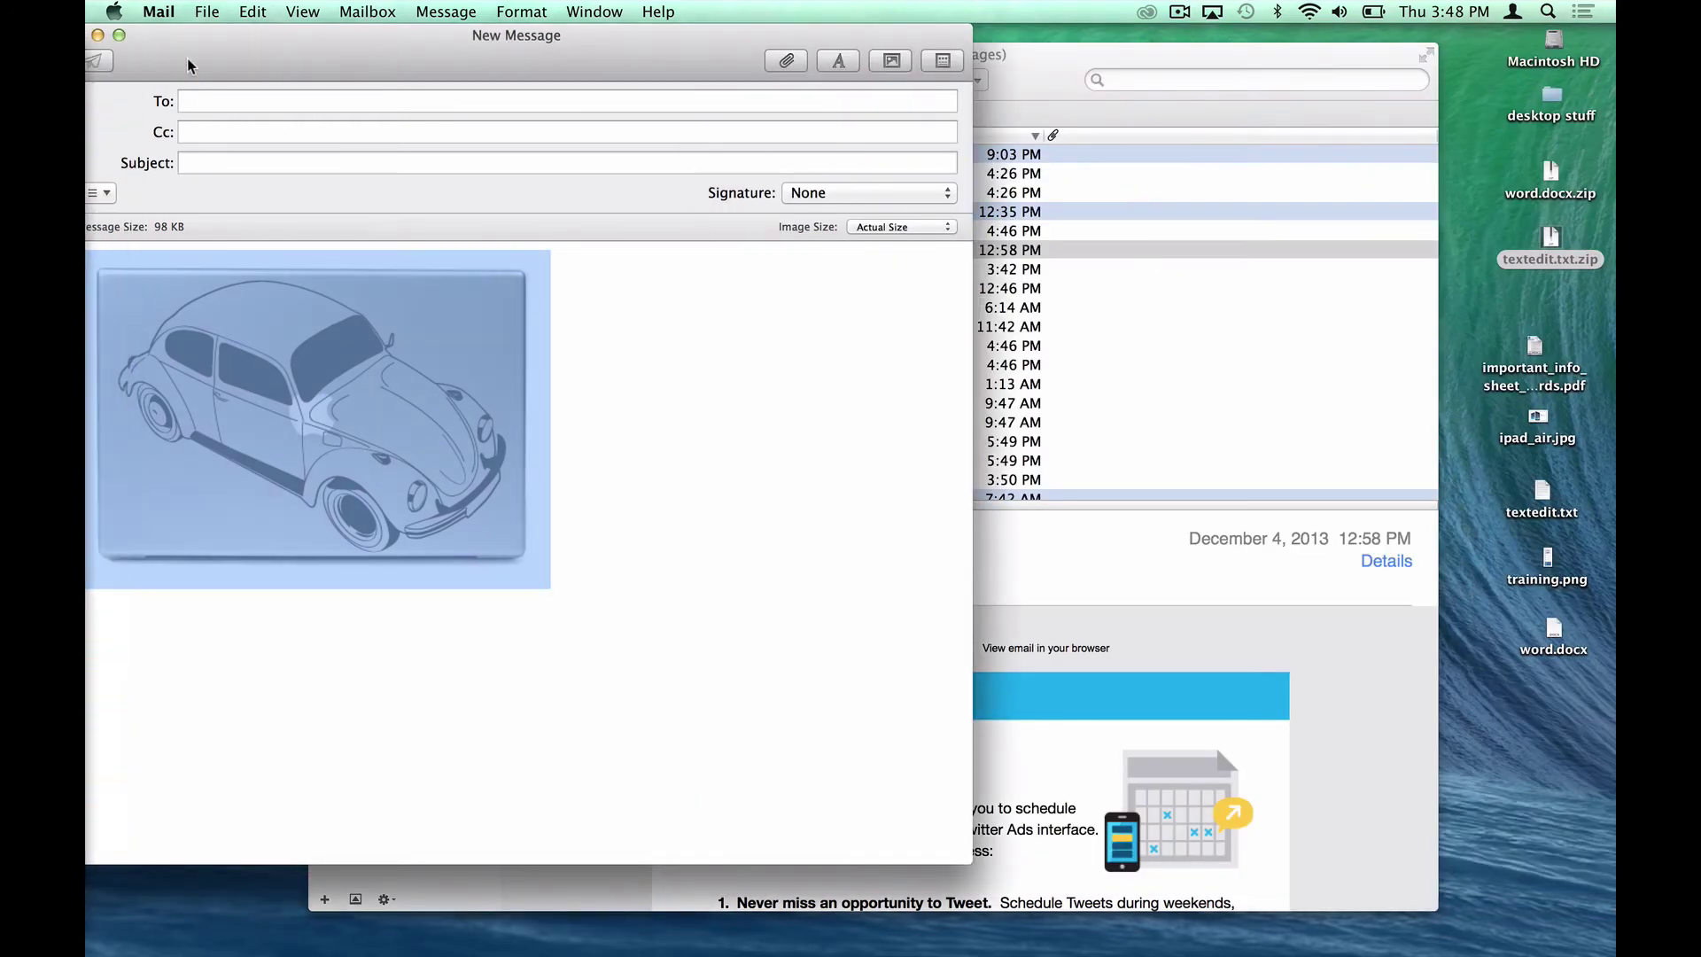
# Discard the car-picture message unsaved and restore the 'personnalisez votre ordinateur' email from the Dock.
pyautogui.moveTo(188, 57); pyautogui.dragTo(529, 58)
pyautogui.click(415, 35)
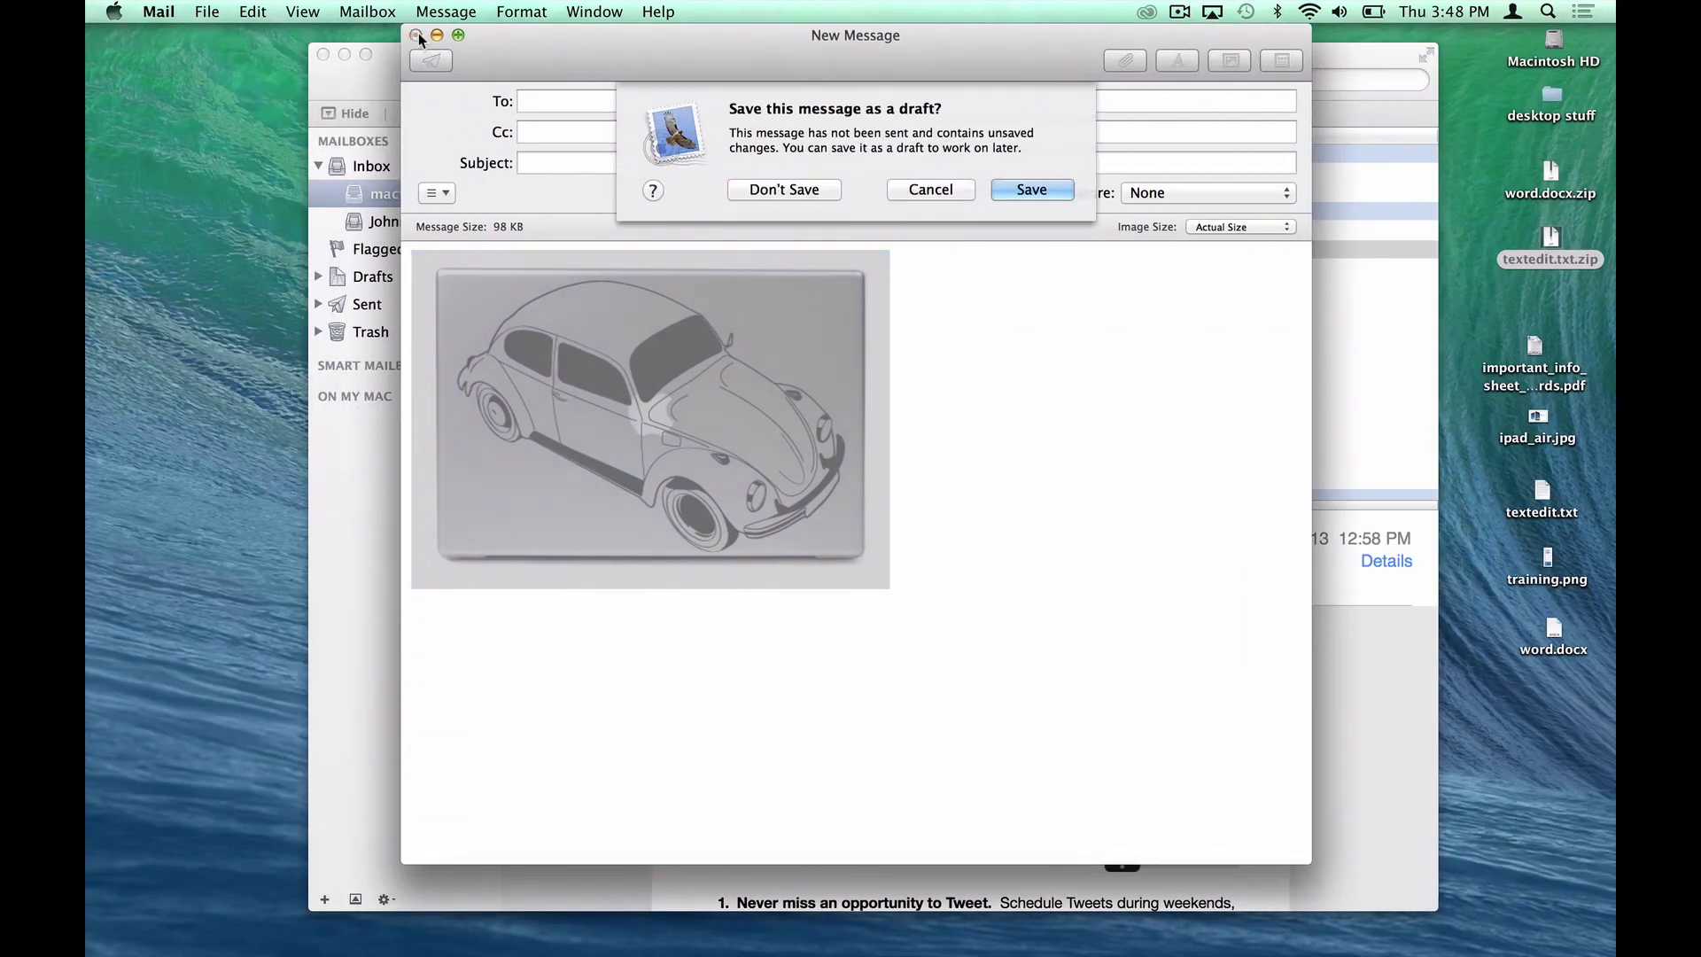
pyautogui.click(833, 193)
pyautogui.moveTo(108, 702)
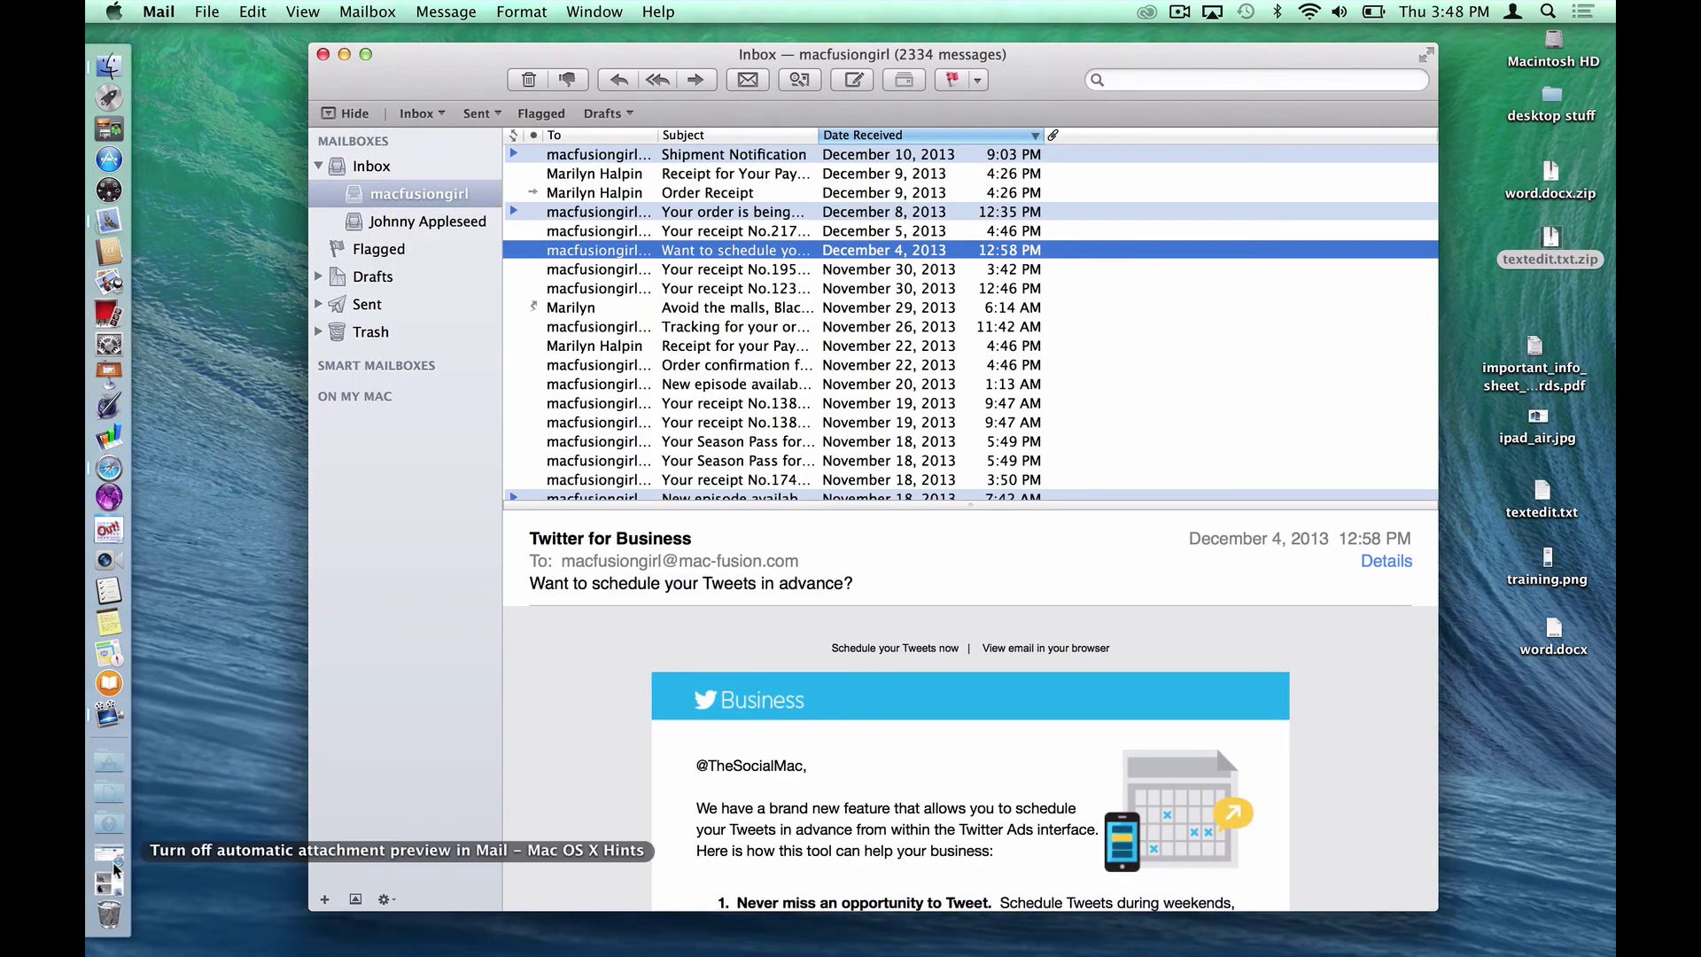
pyautogui.click(110, 879)
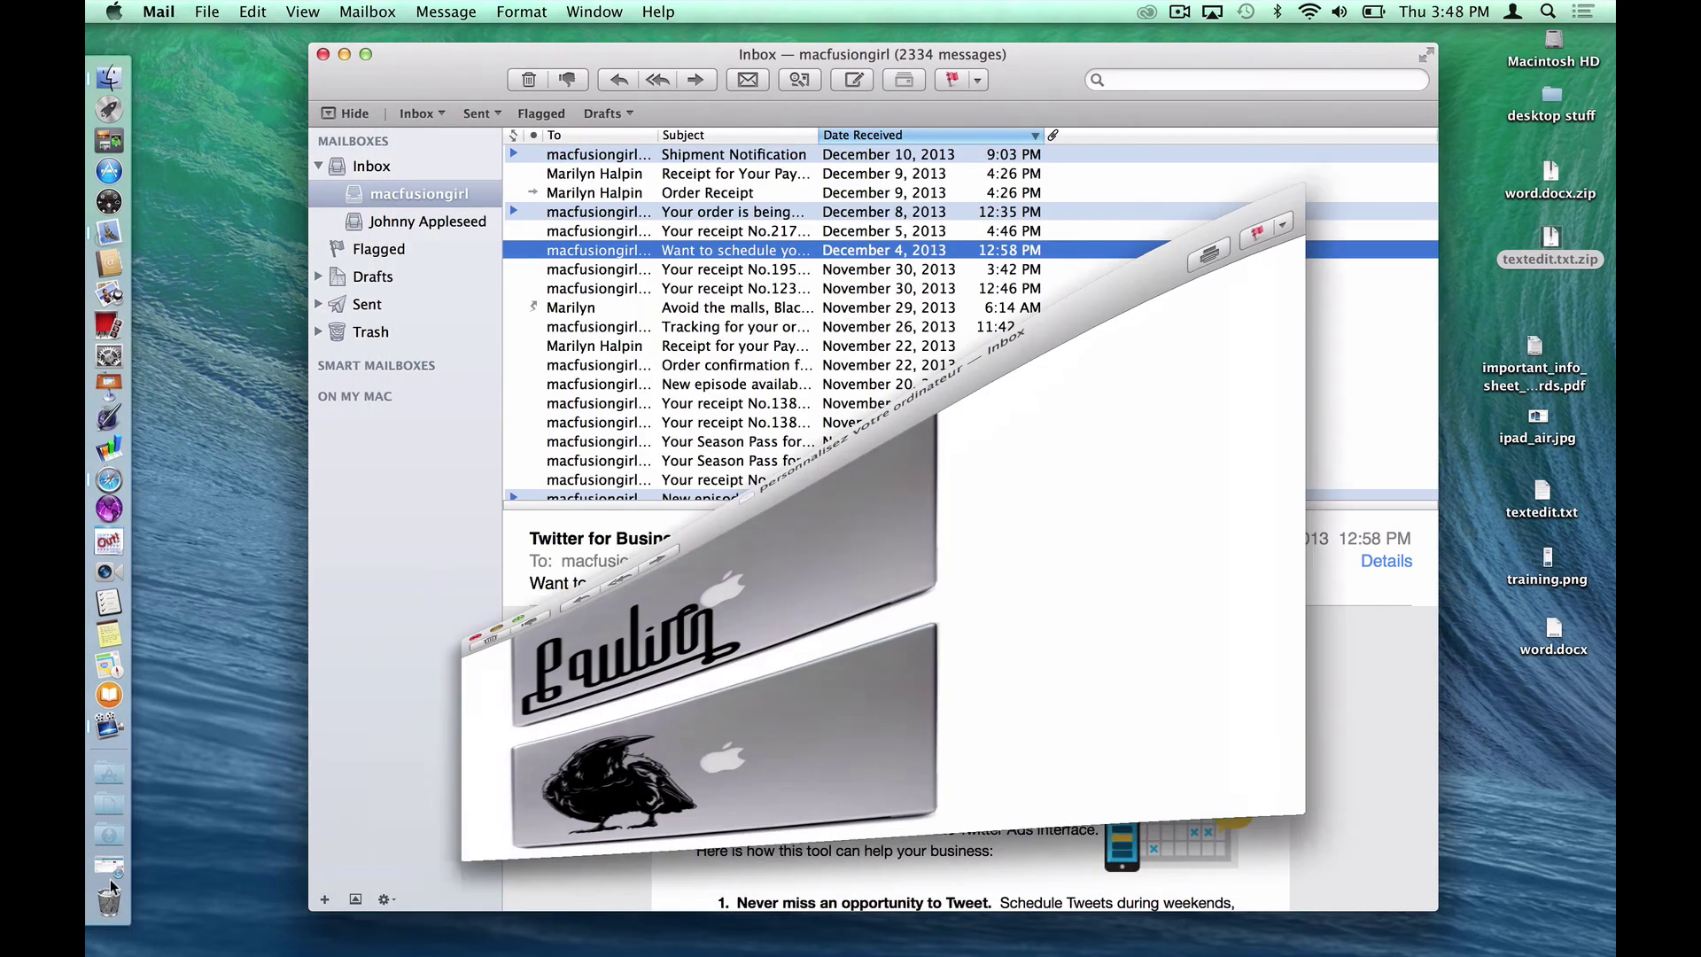
pyautogui.moveTo(1125, 156); pyautogui.dragTo(429, 102)
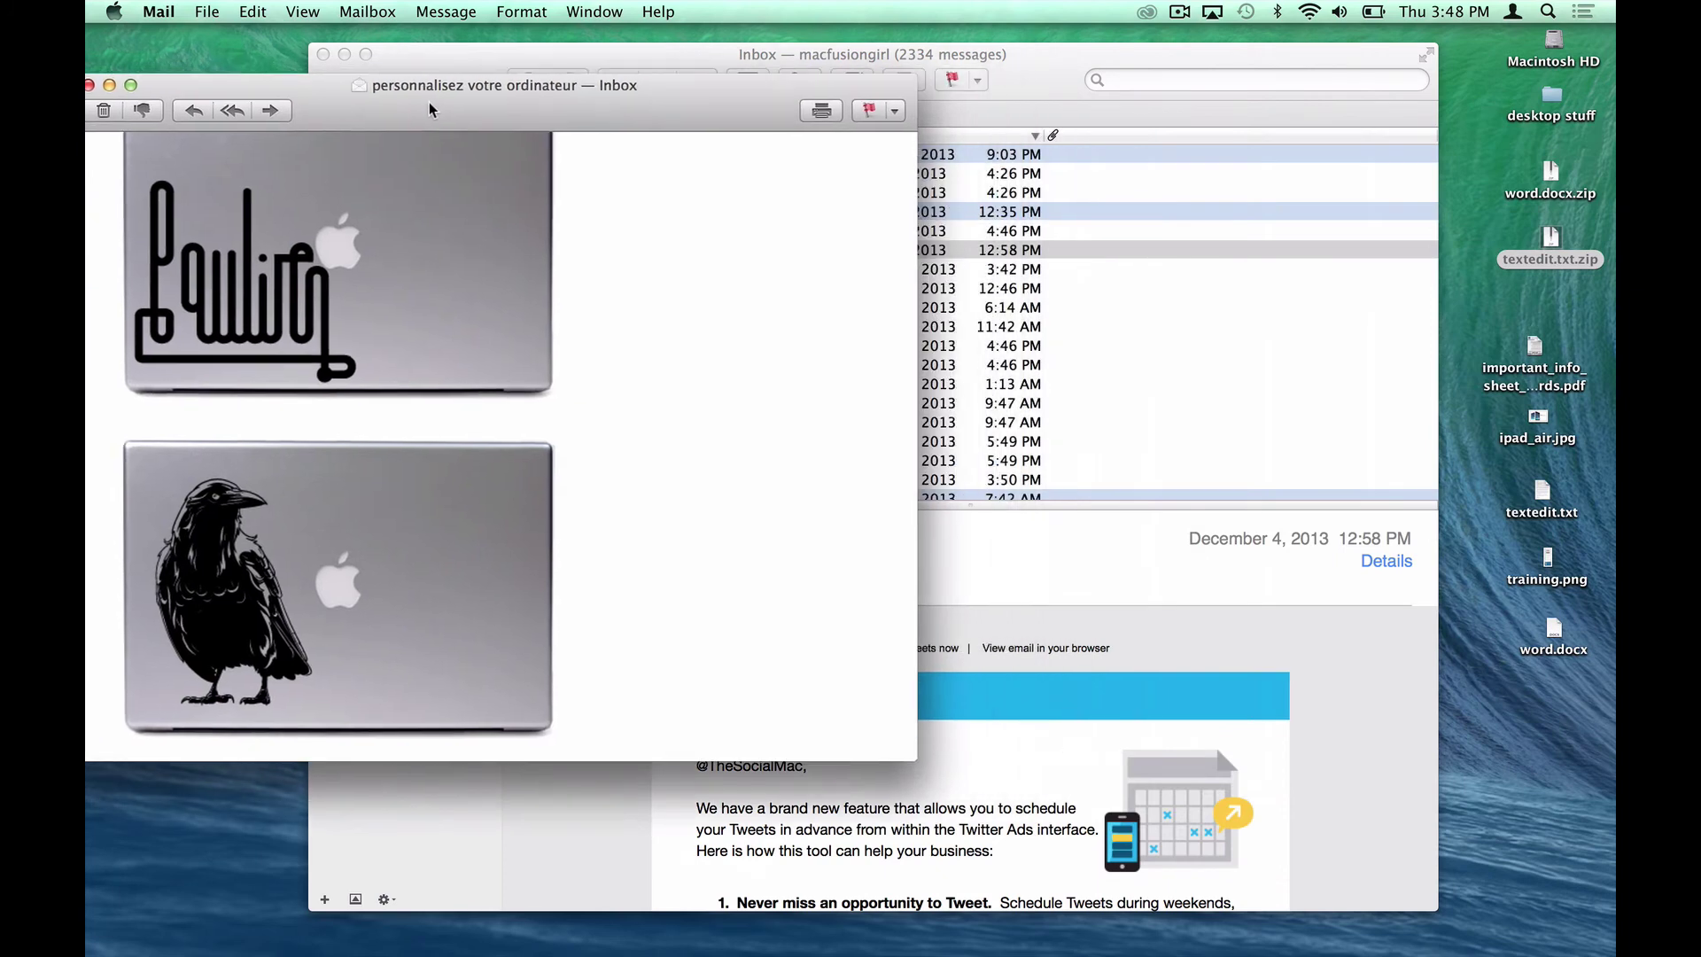
# Create a new message with Cmd+N and copy the crow laptop image into it.
pyautogui.press('super+n')
pyautogui.moveTo(586, 71); pyautogui.dragTo(1037, 46)
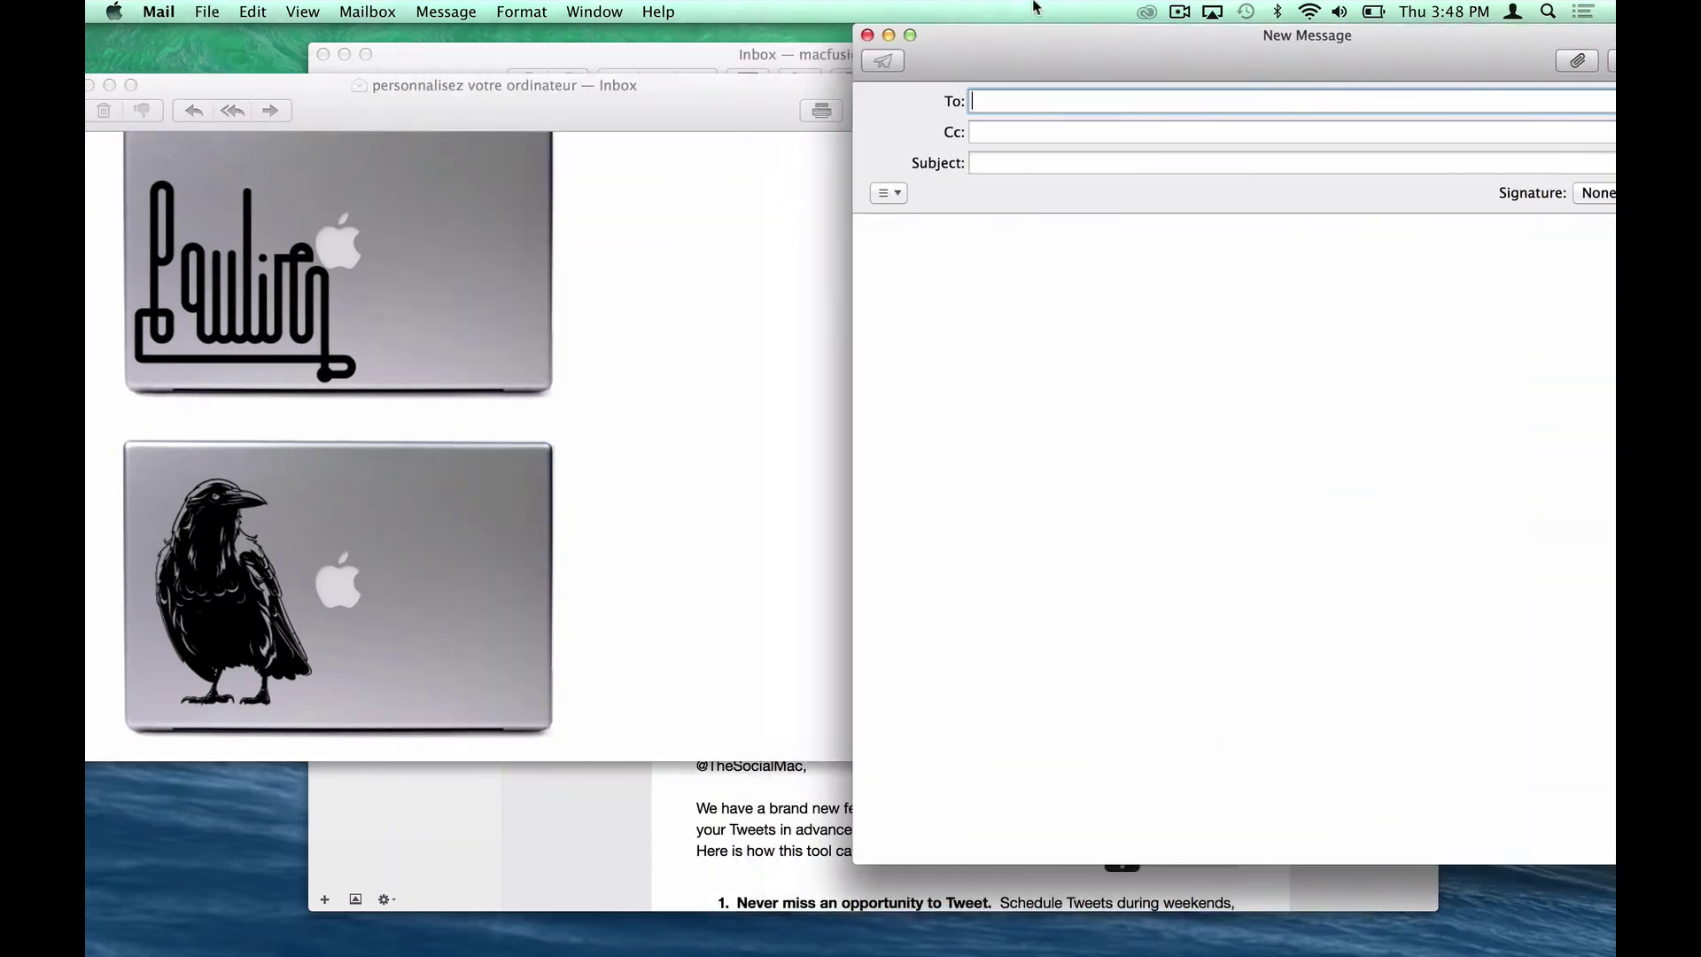
pyautogui.click(384, 485)
pyautogui.moveTo(531, 523); pyautogui.dragTo(1210, 464)
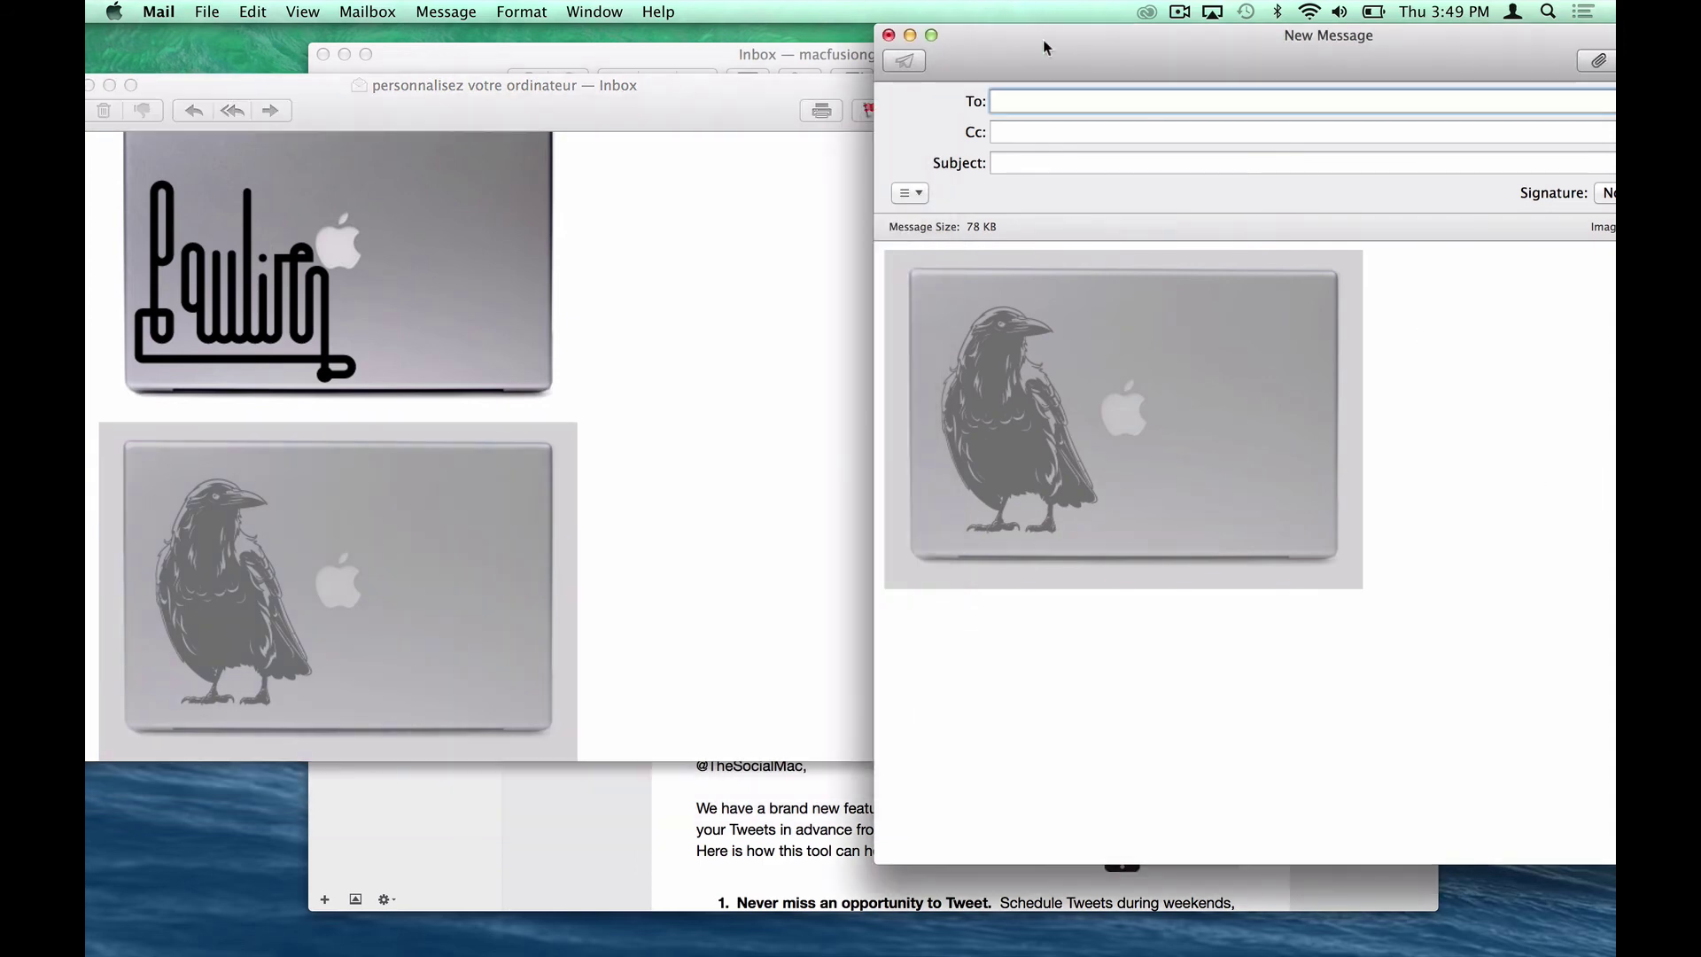
pyautogui.moveTo(1045, 46); pyautogui.dragTo(738, 59)
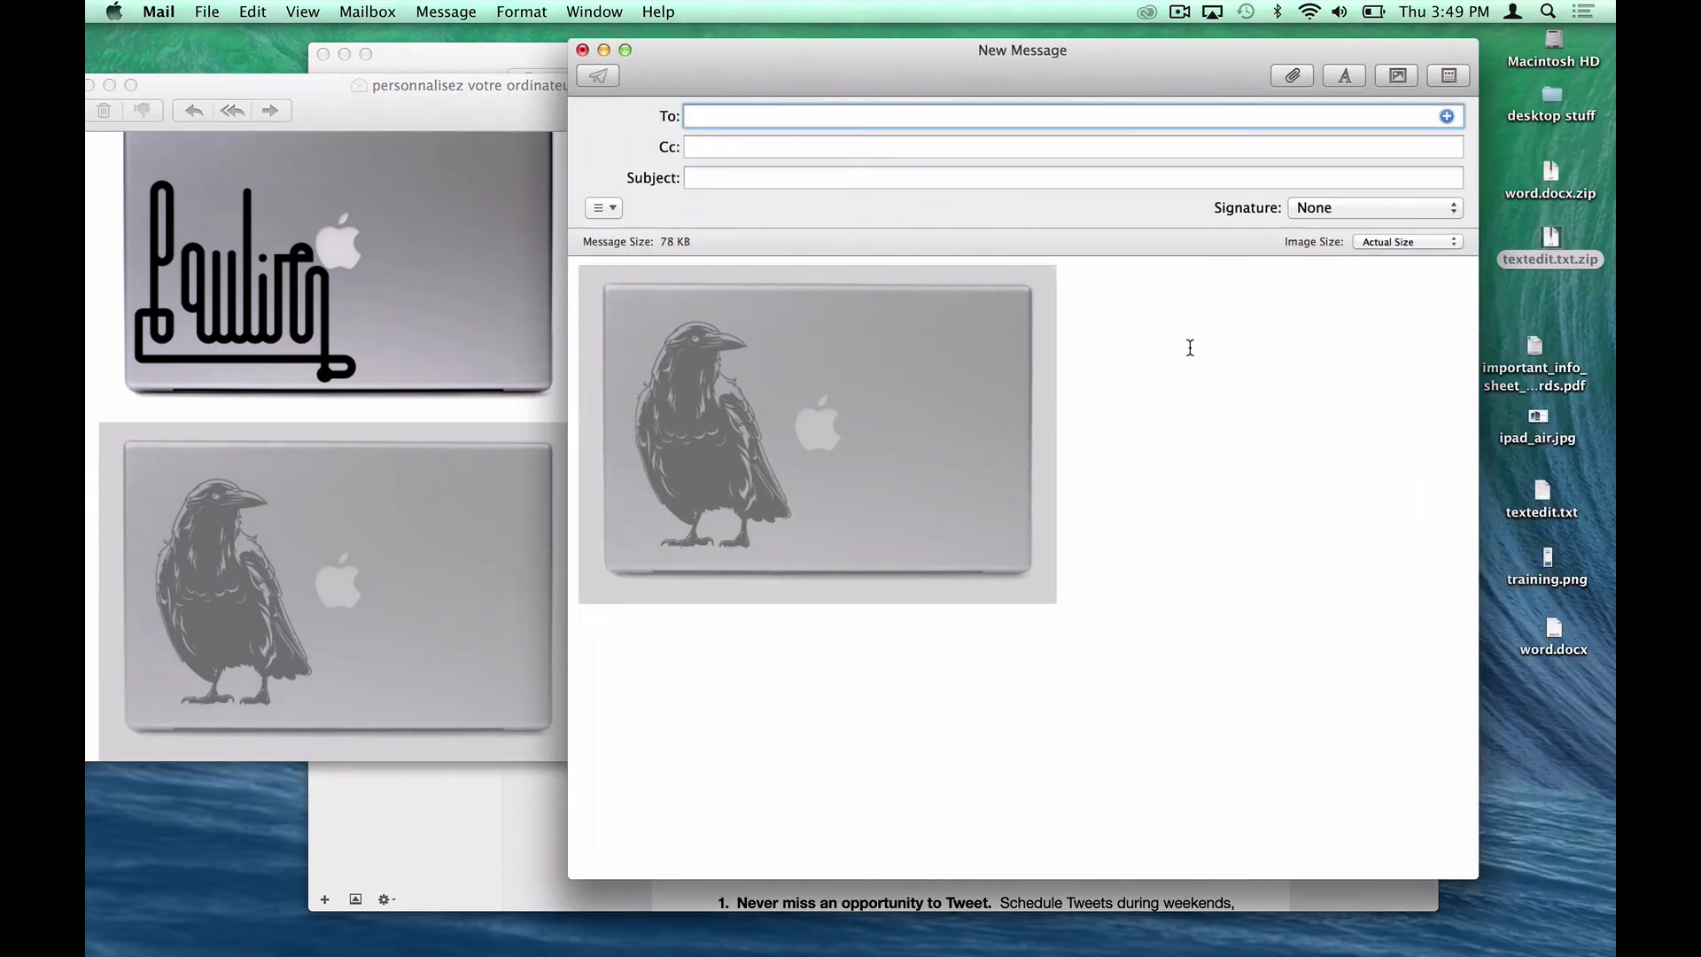
# Attach training.png from the Desktop, adding the Need Training? graphic and bringing the message to 146 KB.
pyautogui.click(1293, 76)
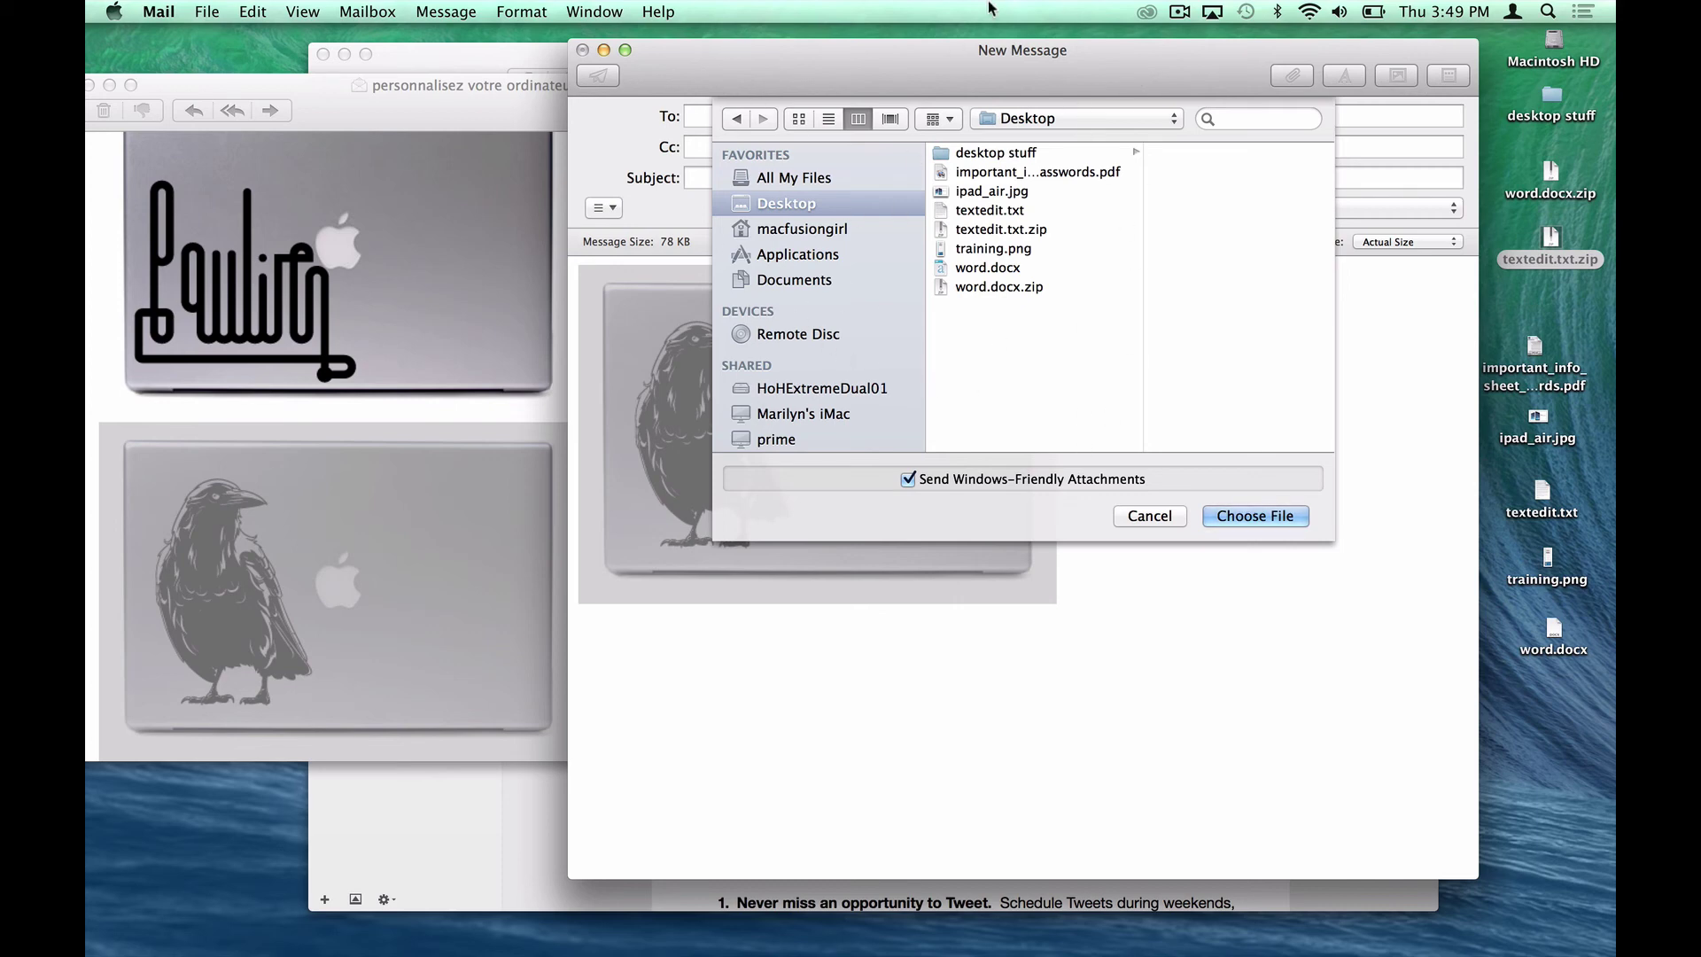
pyautogui.moveTo(968, 60); pyautogui.dragTo(910, 45)
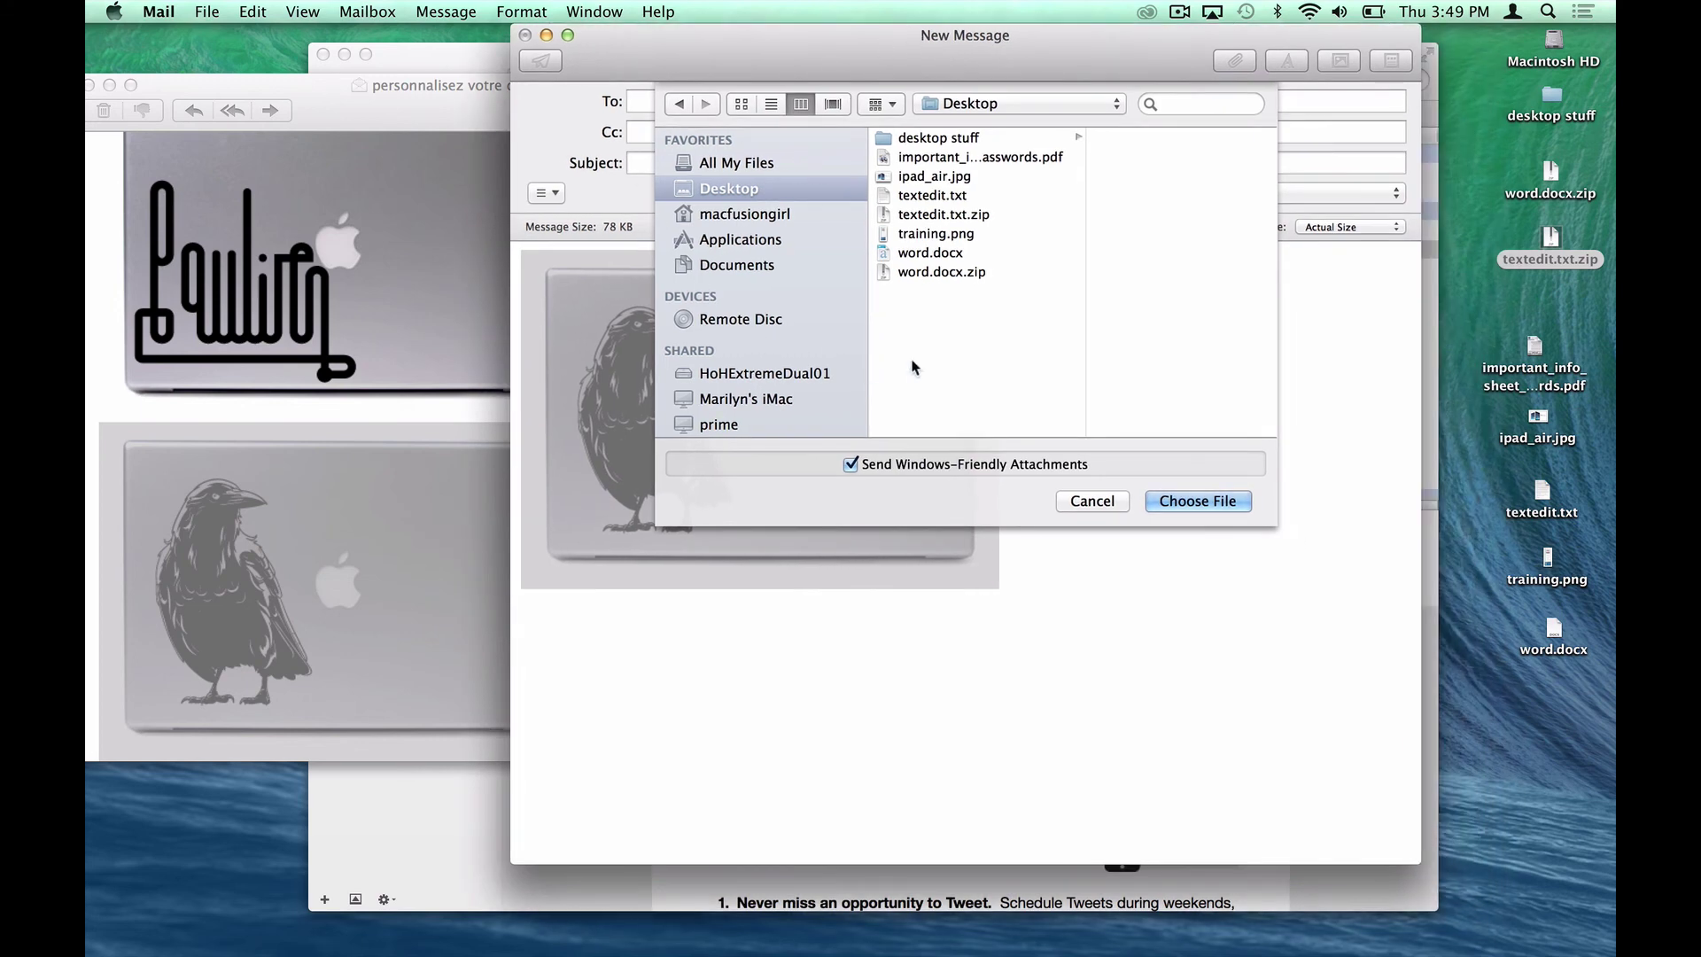
pyautogui.click(952, 236)
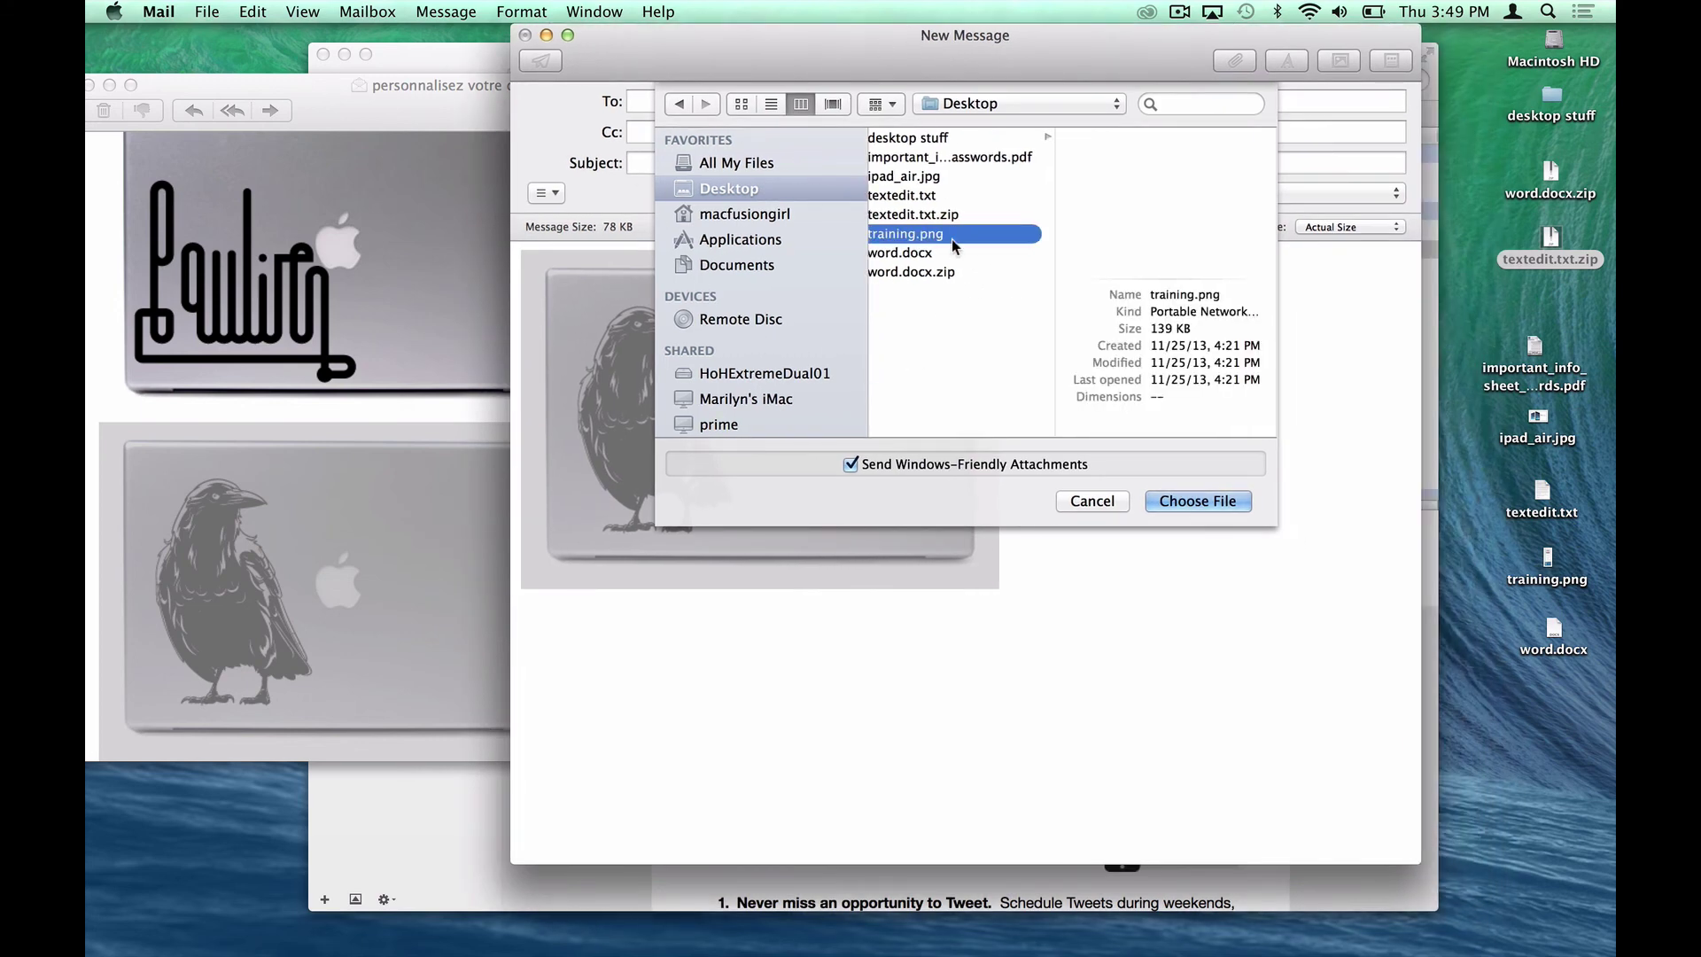
pyautogui.click(1213, 502)
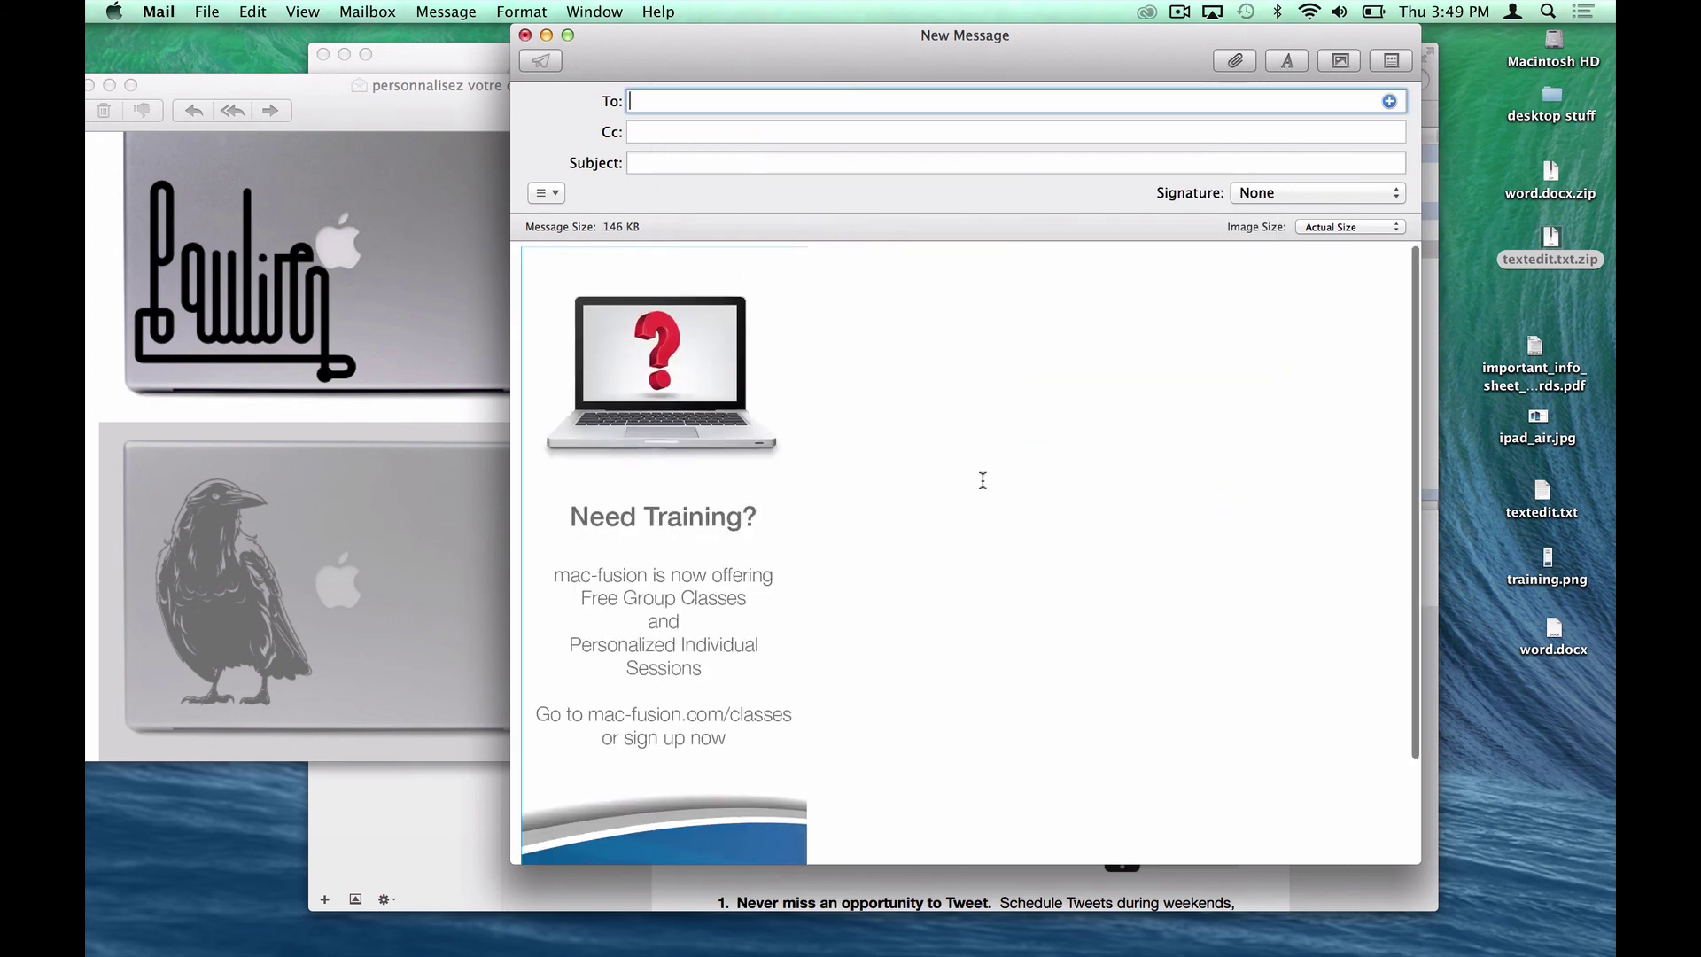
pyautogui.scroll(-3, 982, 480)
pyautogui.scroll(3, 983, 480)
pyautogui.scroll(-3, 965, 695)
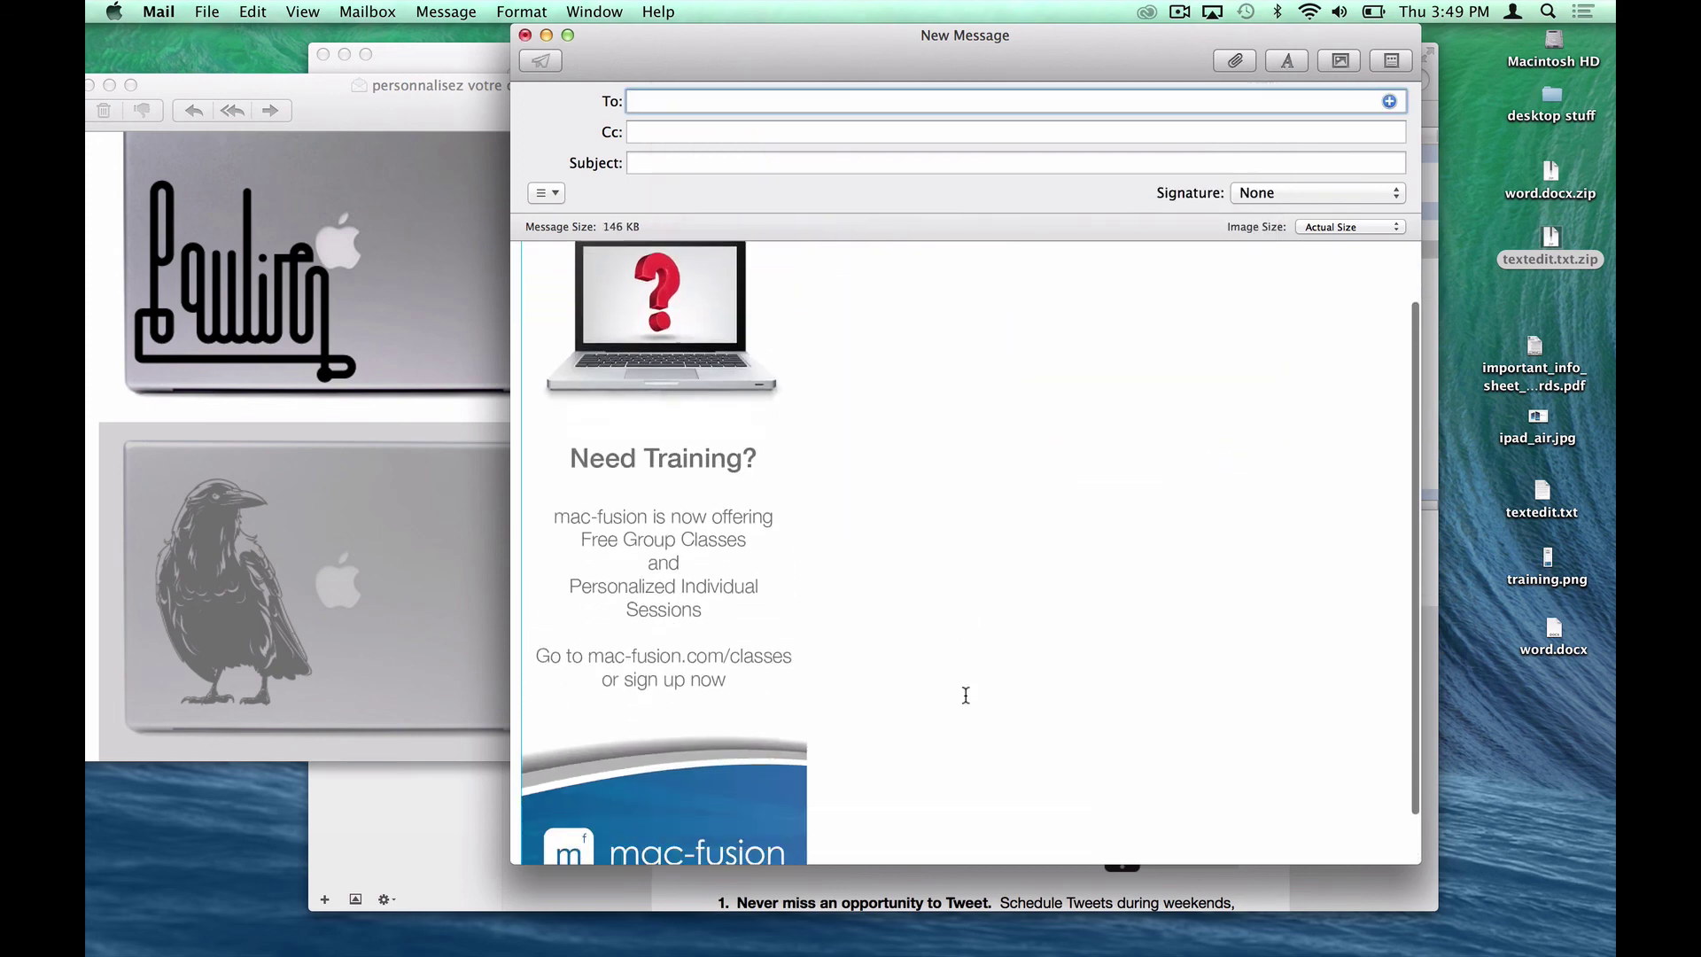
pyautogui.moveTo(705, 39); pyautogui.dragTo(931, 38)
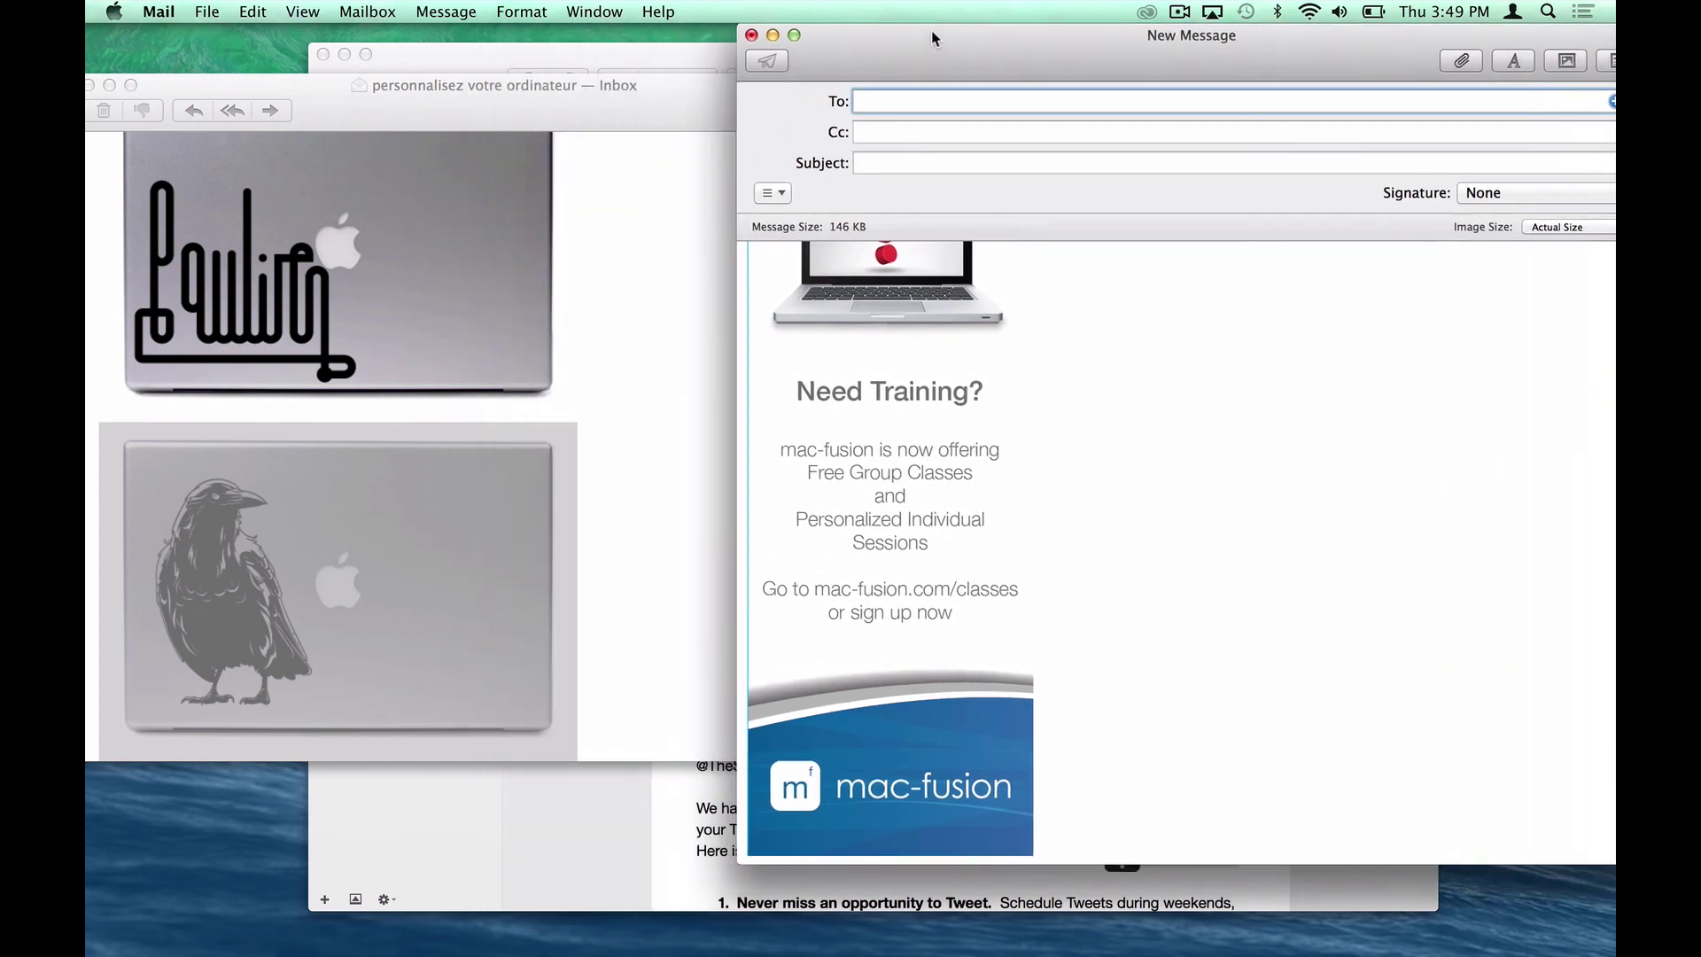